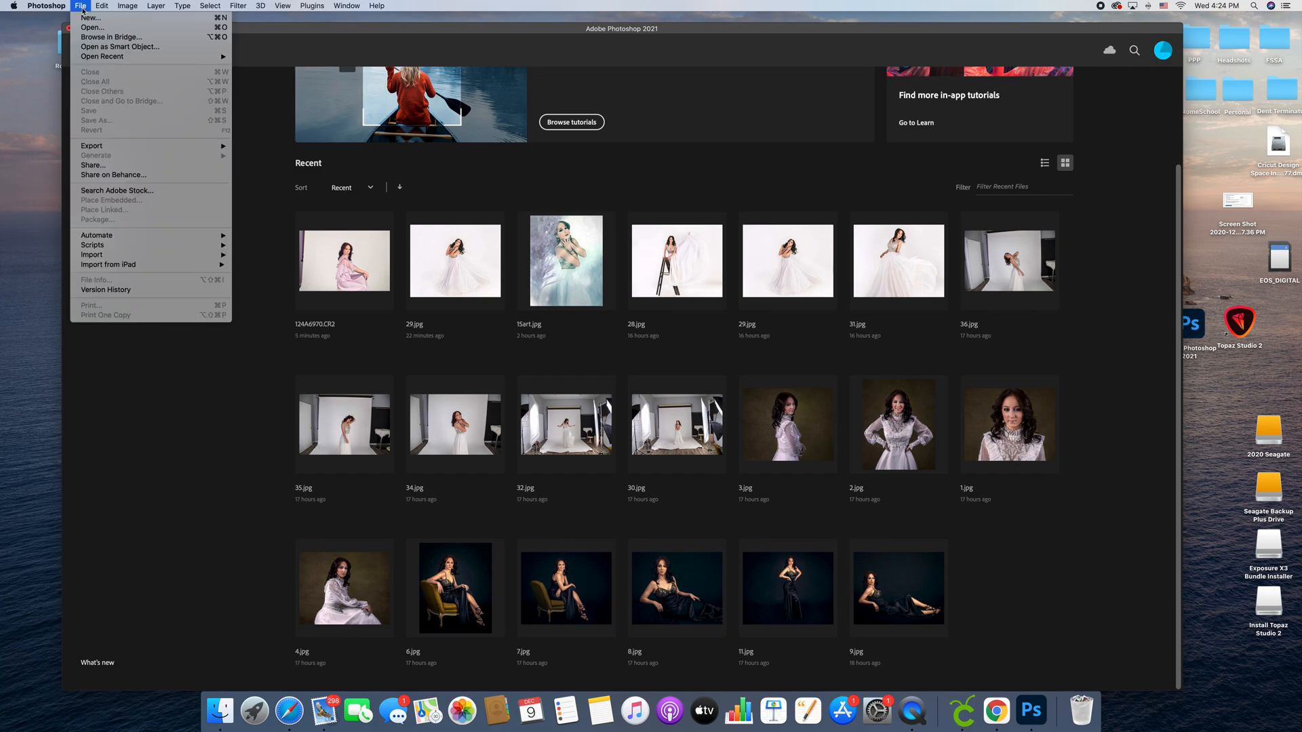
Open the three consecutive raw photos 124A6971.CR2 to 124A6973.CR2 together in Camera Raw.
left_click(89, 34)
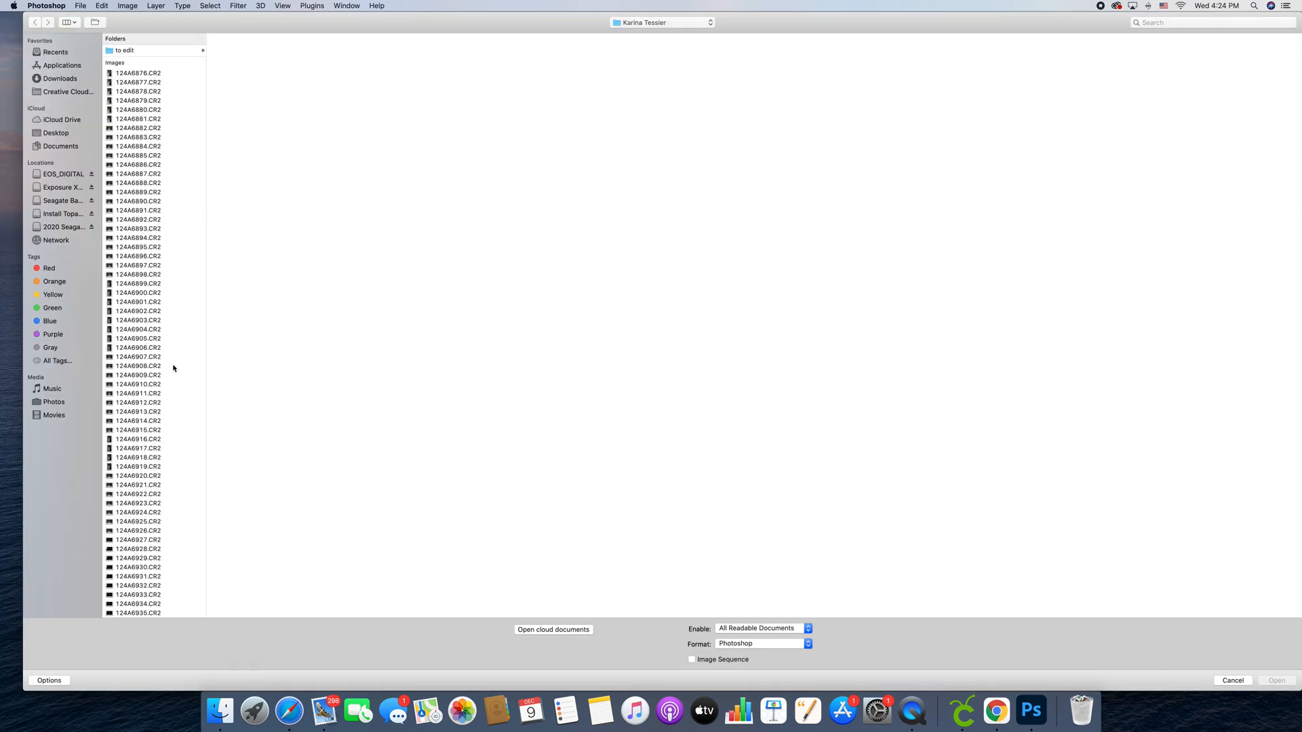
scroll(175, 367, "down", 10)
scroll(174, 368, "down", 5)
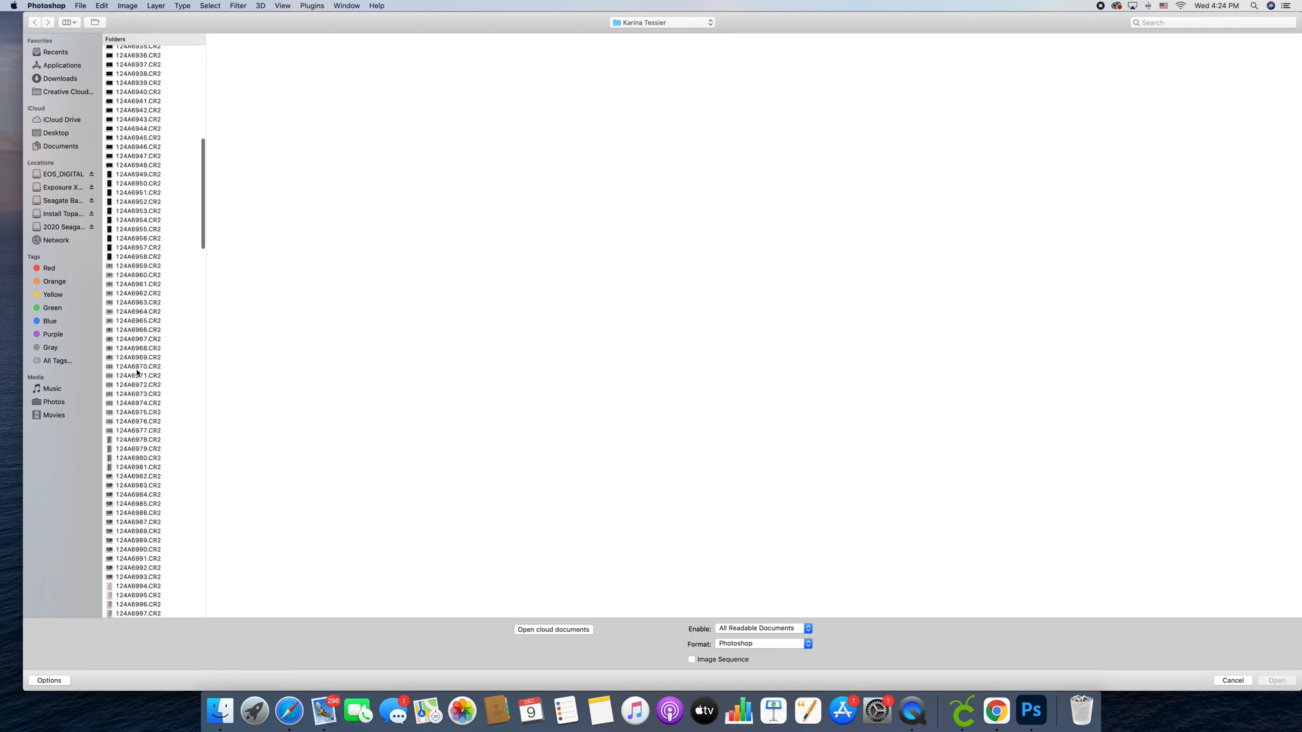
left_click(137, 367)
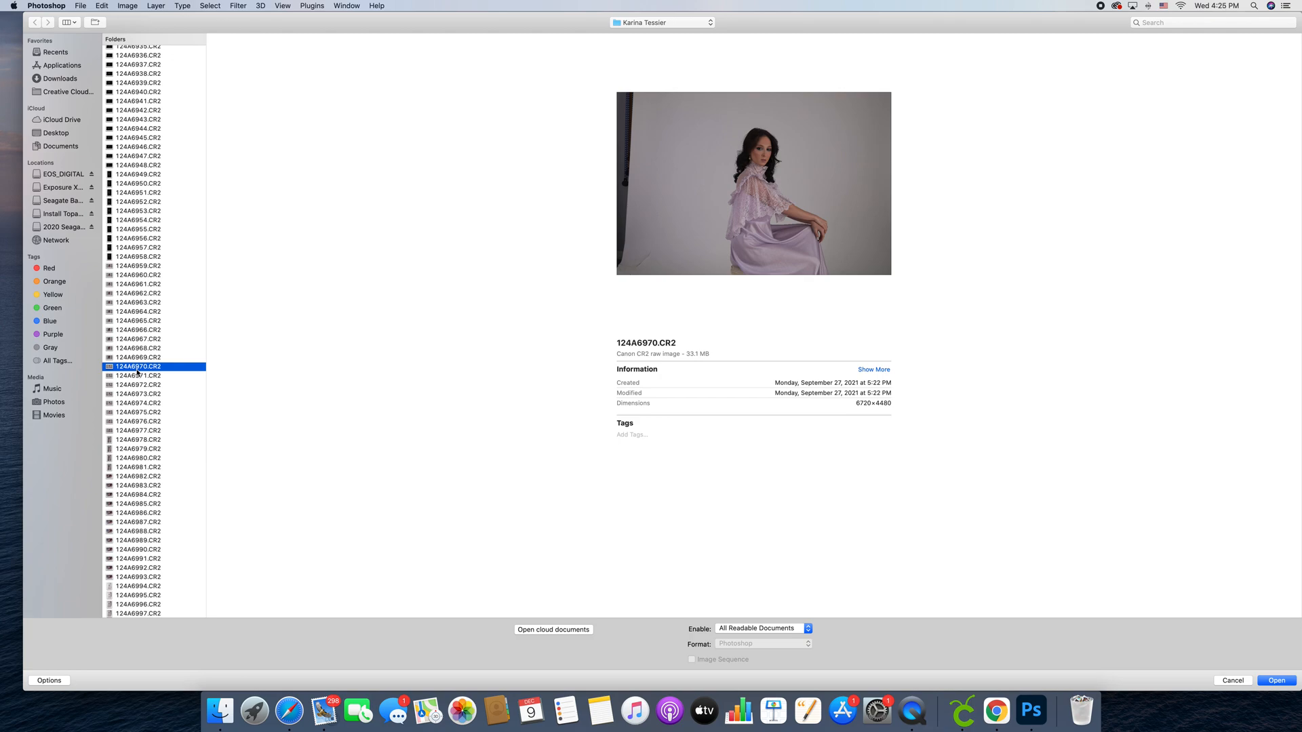
left_click(137, 378)
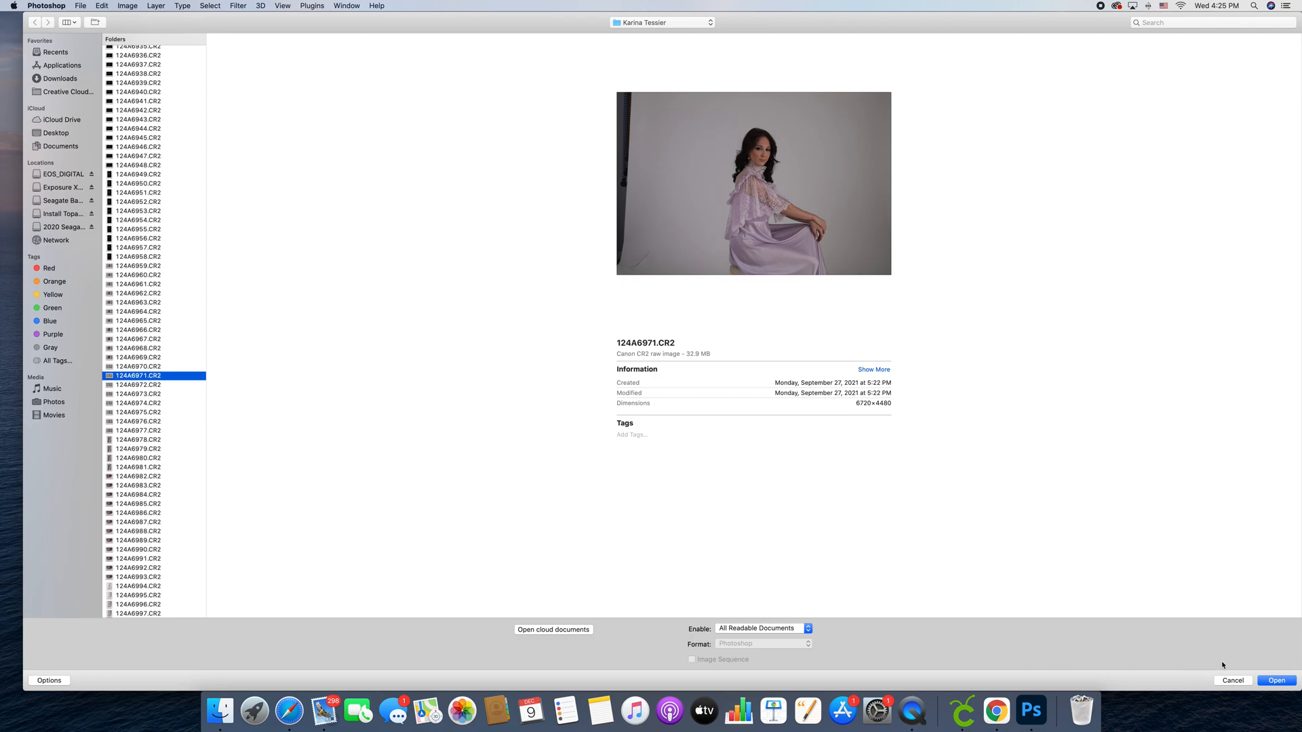
key("Down")
key("Down")
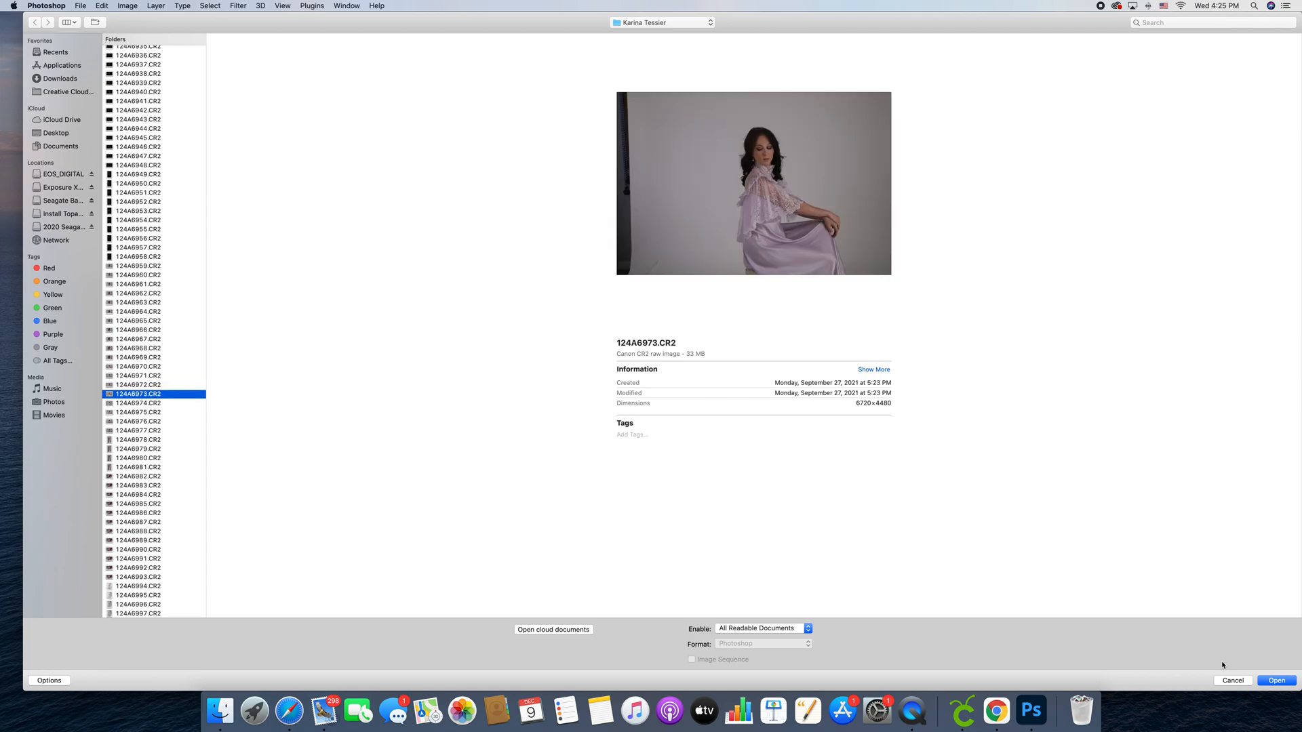
key("Up")
key("Up")
key("shift+Down")
key("Return")
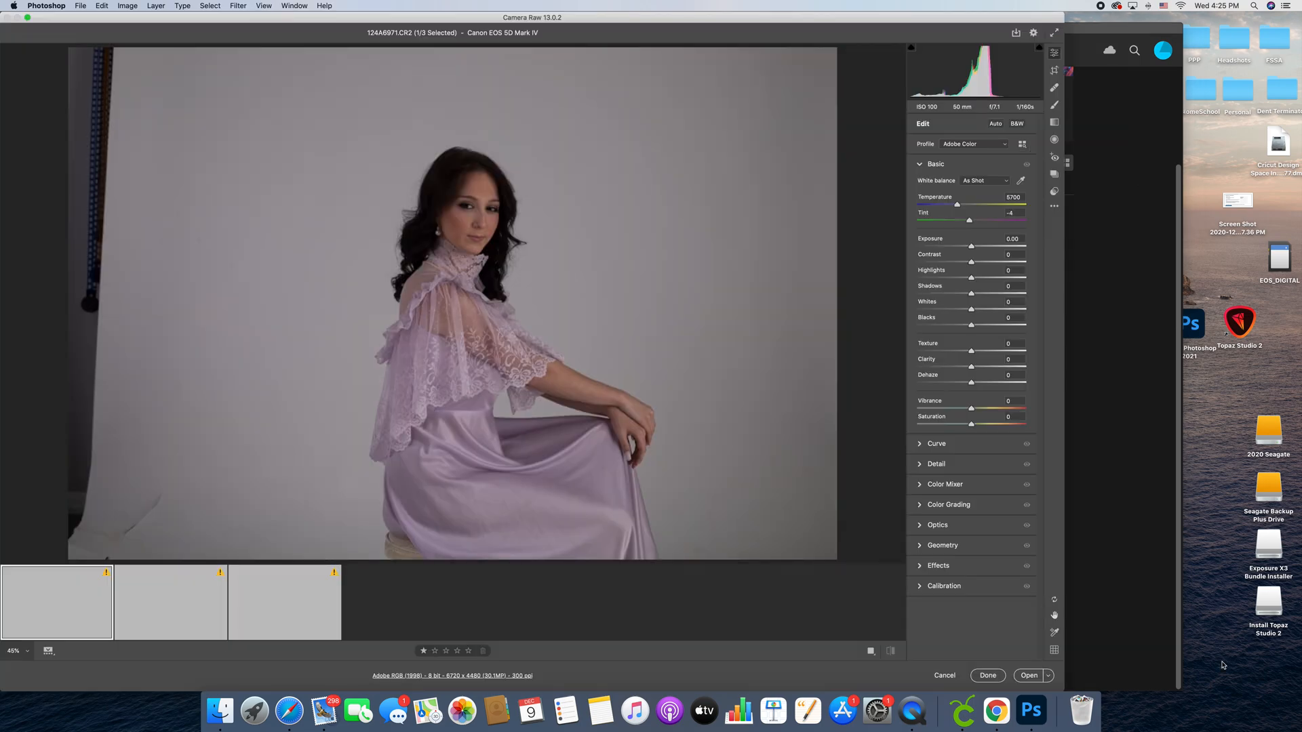
Apply the Auto adjustments to the first photo and raise Shadows to +72 and Blacks to +13.
left_click_drag(610, 21, 717, 30)
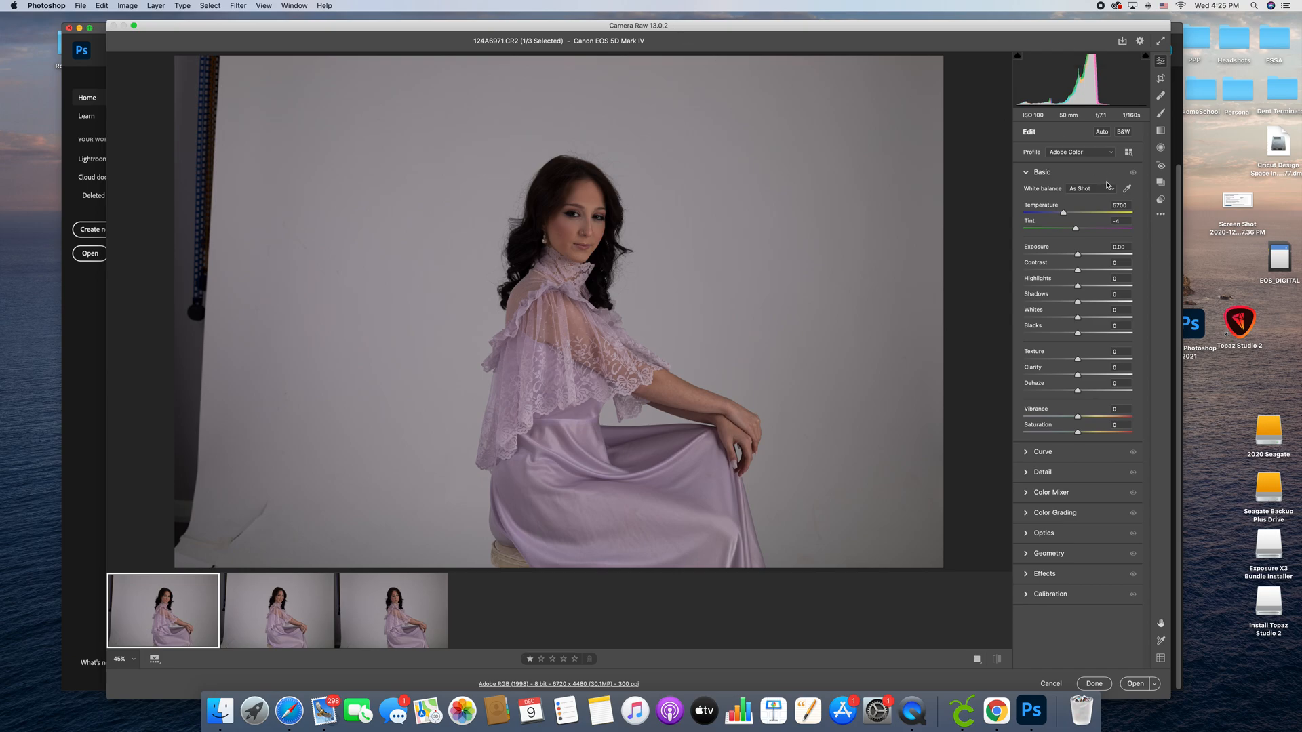
left_click(1103, 132)
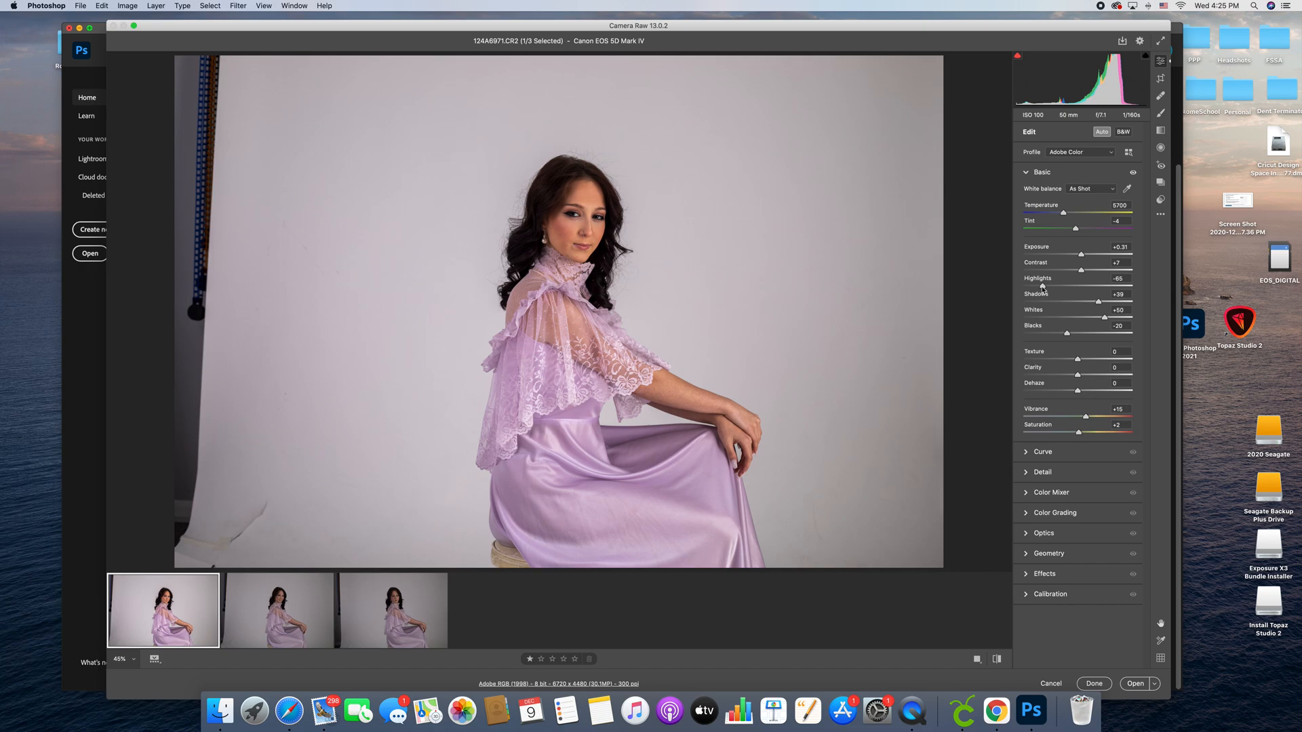
left_click_drag(1099, 303, 1116, 312)
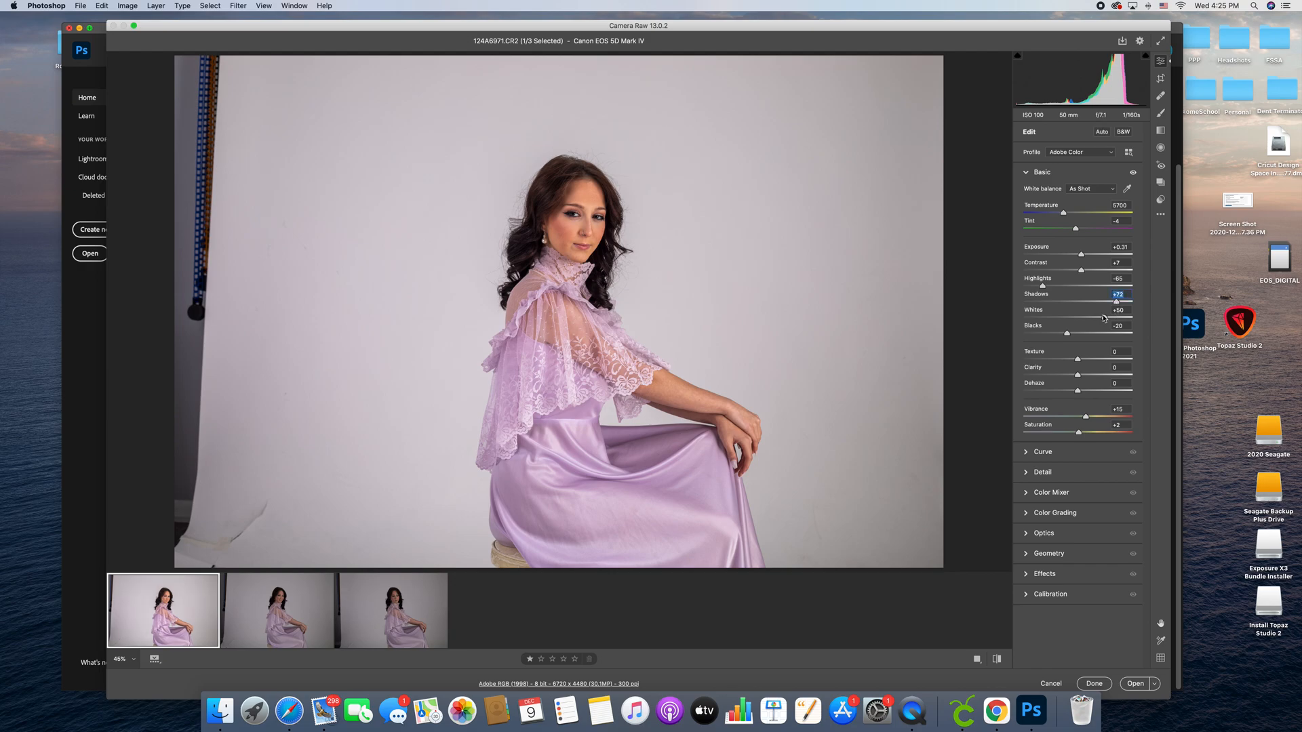
mouse_move(1068, 337)
left_mouse_down()
mouse_move(1104, 339)
mouse_move(1086, 338)
left_mouse_up()
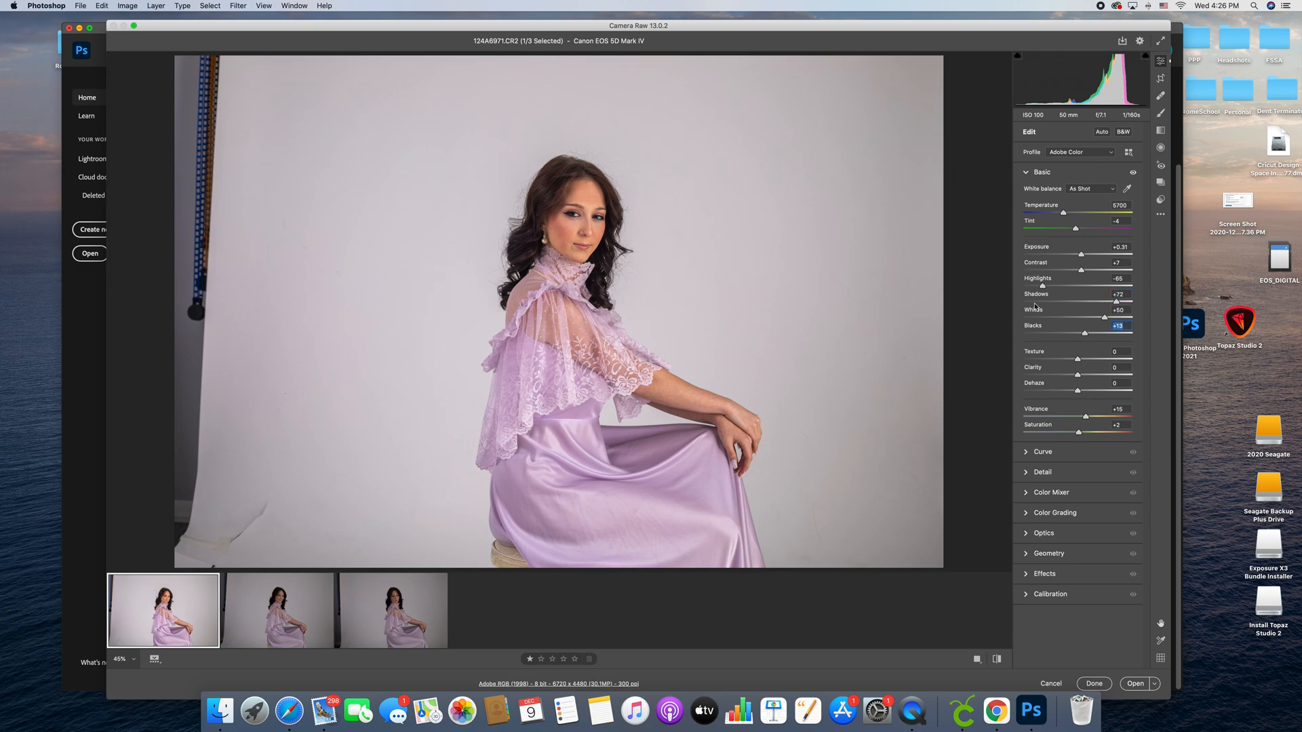
Refine the first photo's tones with Highlights -25, Whites +53, Blacks +19, Exposure +0.15 and Shadows +70.
mouse_move(1043, 286)
left_mouse_down()
mouse_move(1102, 290)
mouse_move(1067, 295)
left_mouse_up()
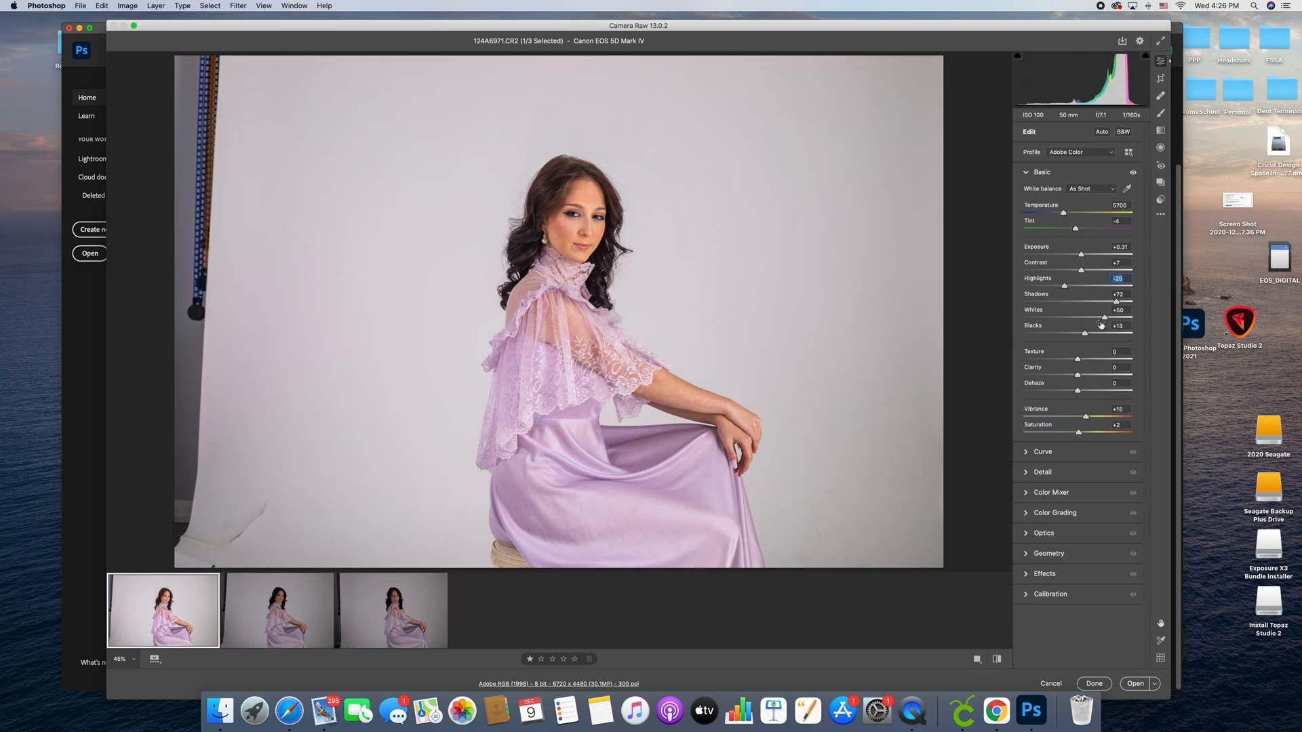
left_click_drag(1105, 319, 1108, 319)
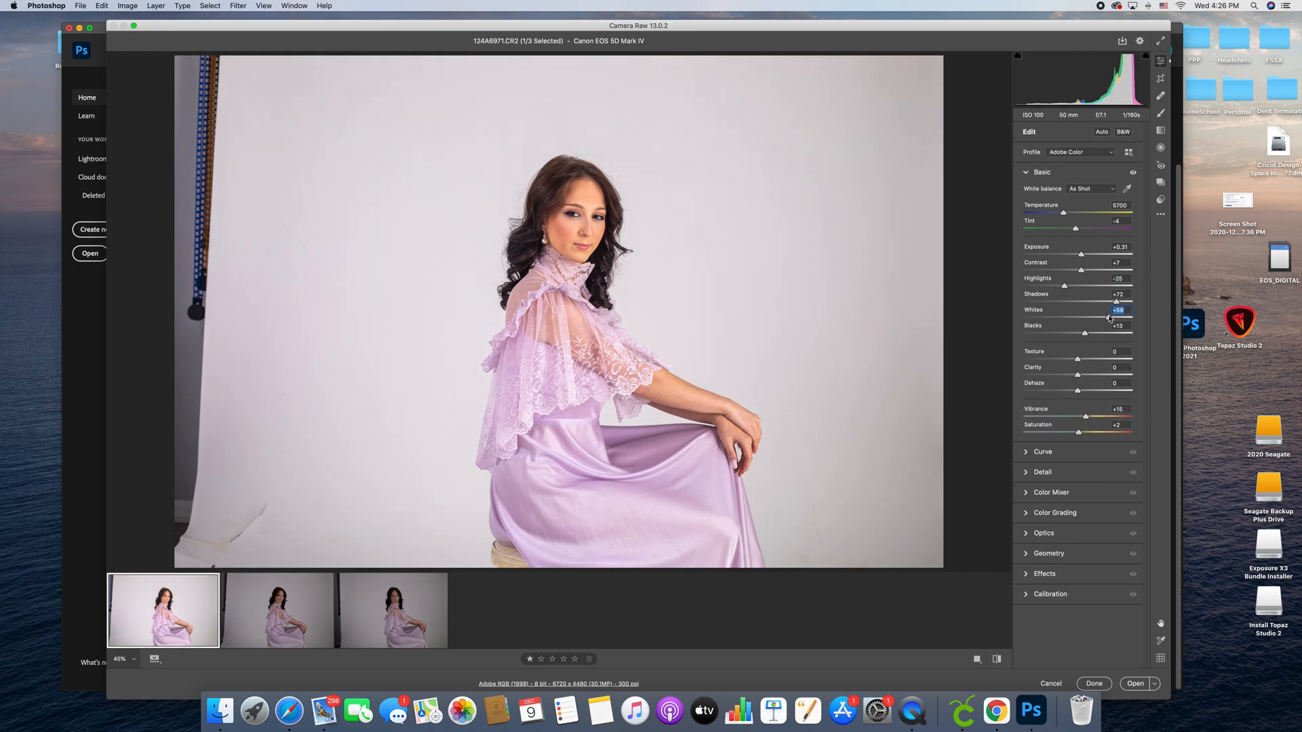
left_click_drag(1109, 320, 1088, 334)
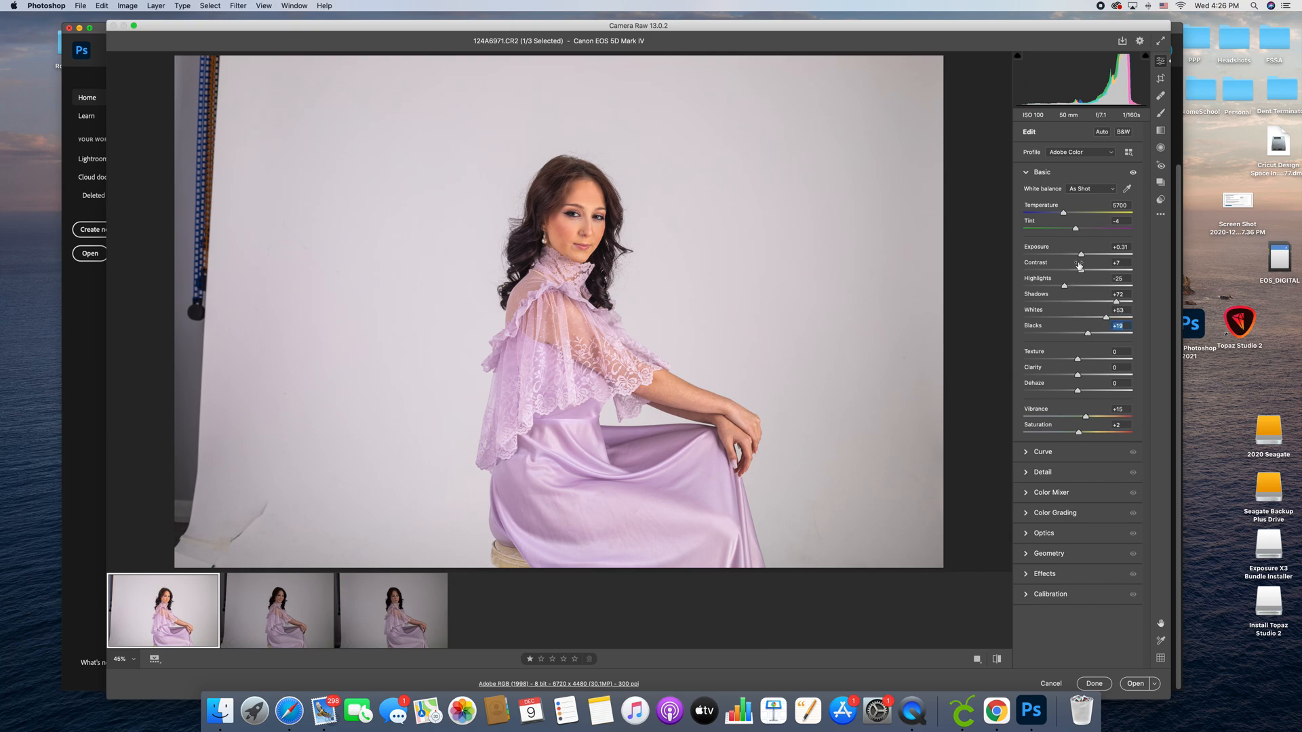
left_click_drag(1082, 258, 1081, 260)
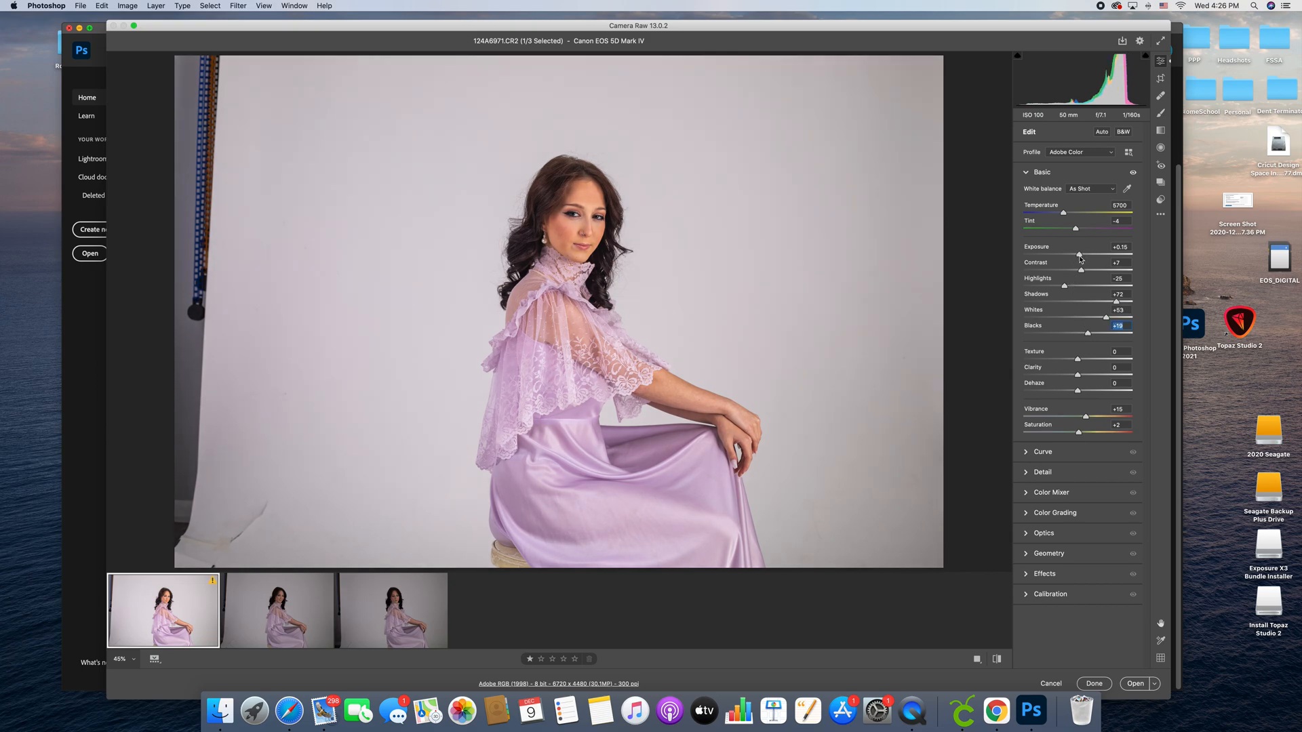
left_click(1092, 303)
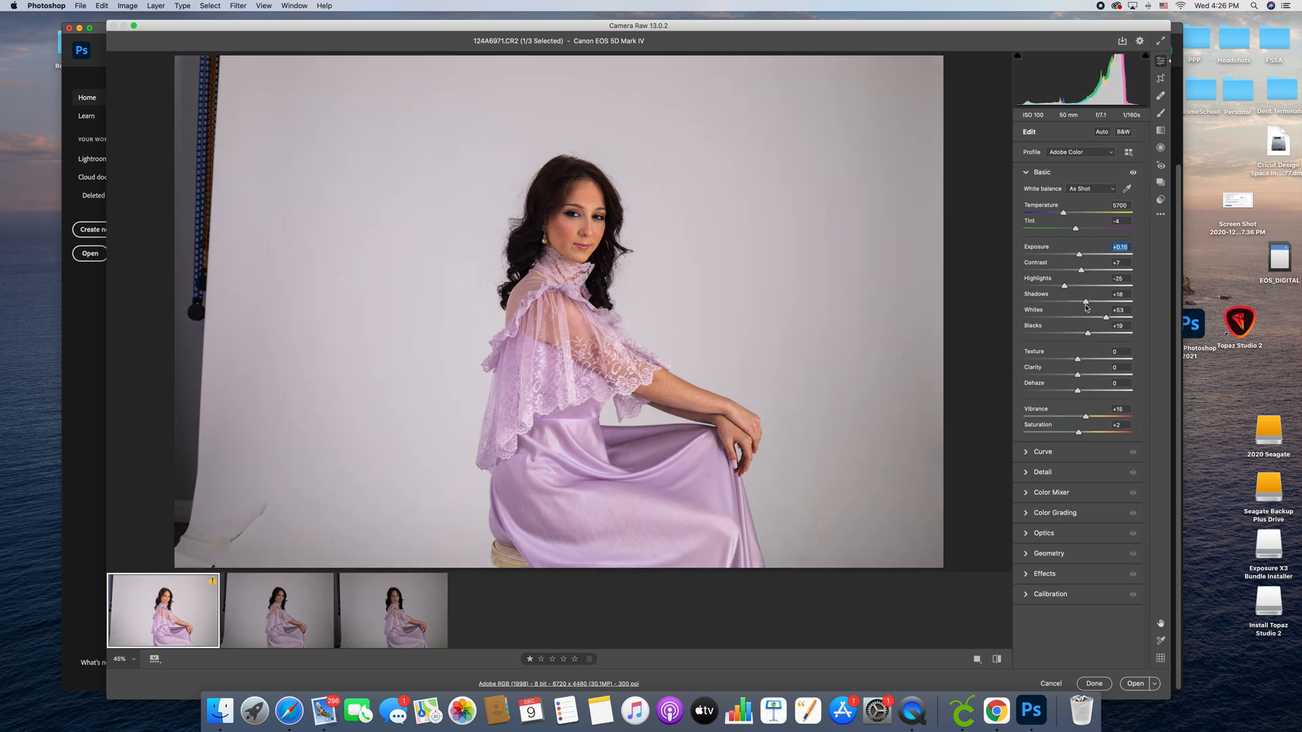
left_click_drag(1093, 303, 1115, 303)
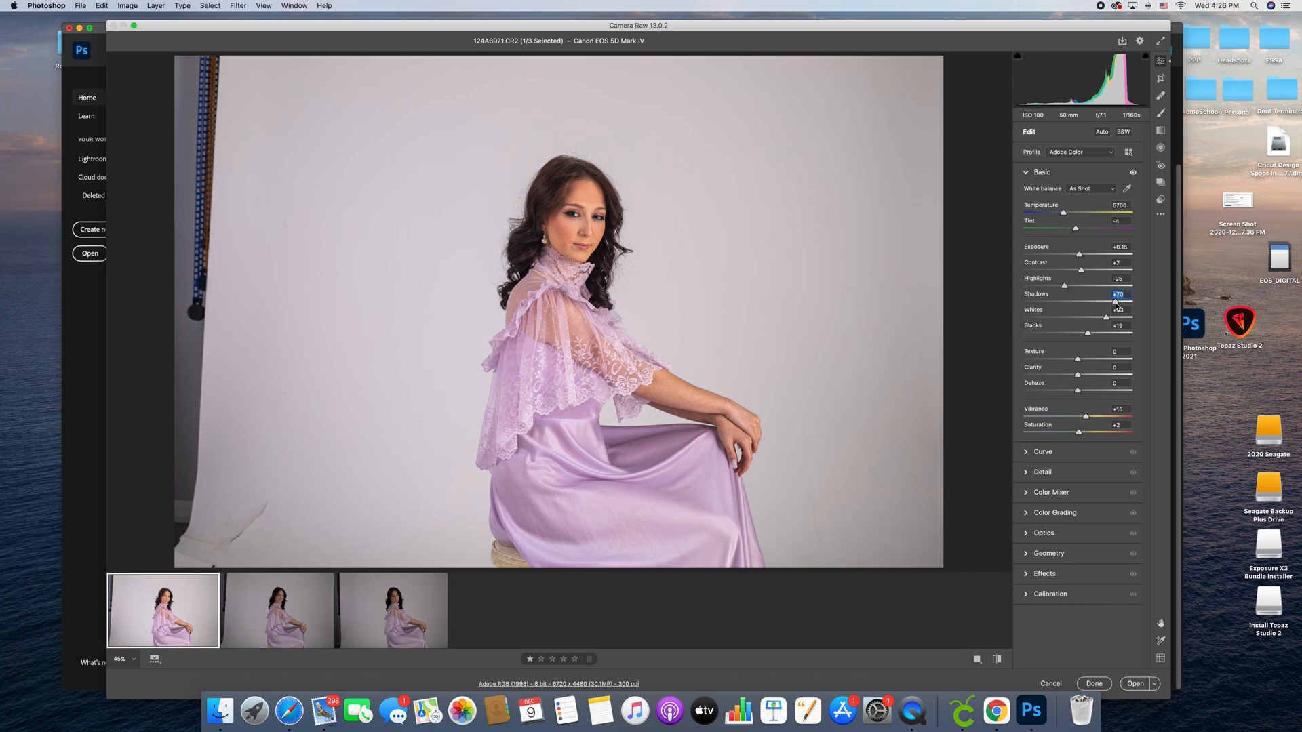
Set Texture to +18 and Clarity to +6, judging the effect on the woman's face at close range.
left_click(1079, 376)
left_click_drag(1080, 379, 1081, 379)
left_click_drag(1081, 363, 1085, 362)
left_click(604, 263)
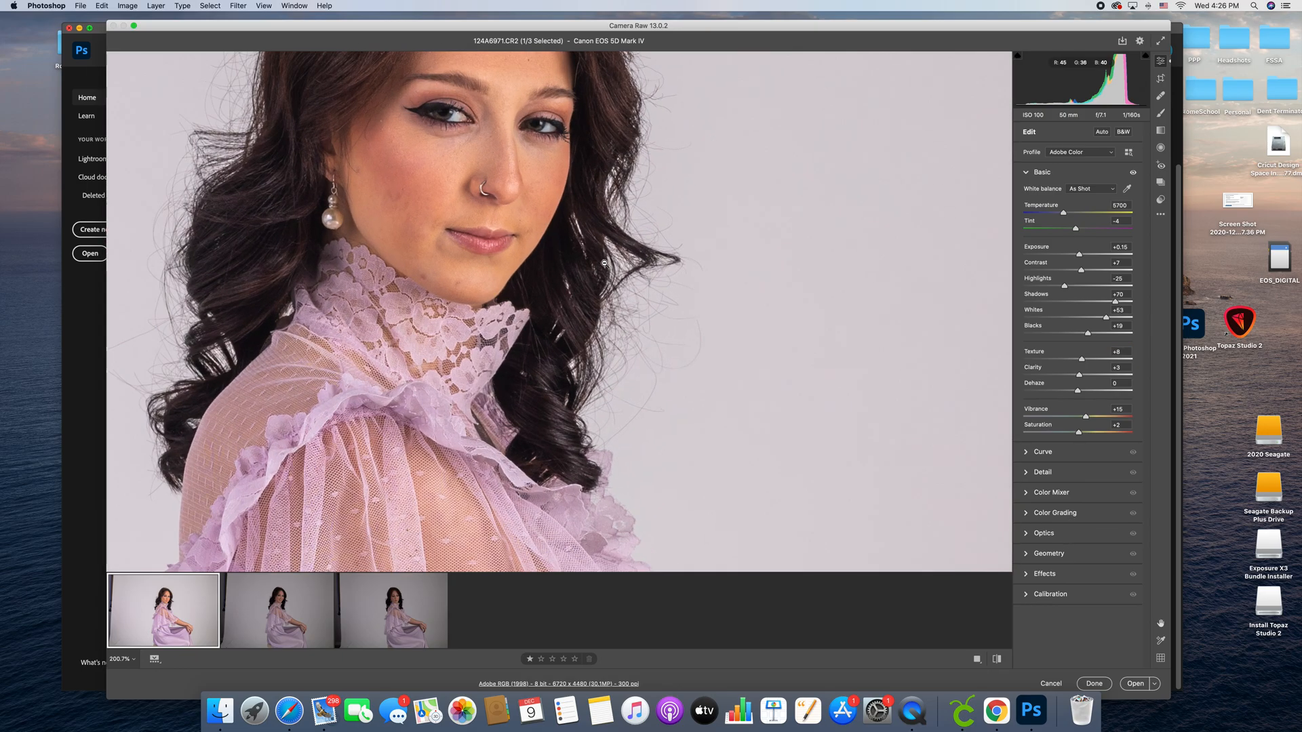
left_click_drag(604, 264, 666, 408)
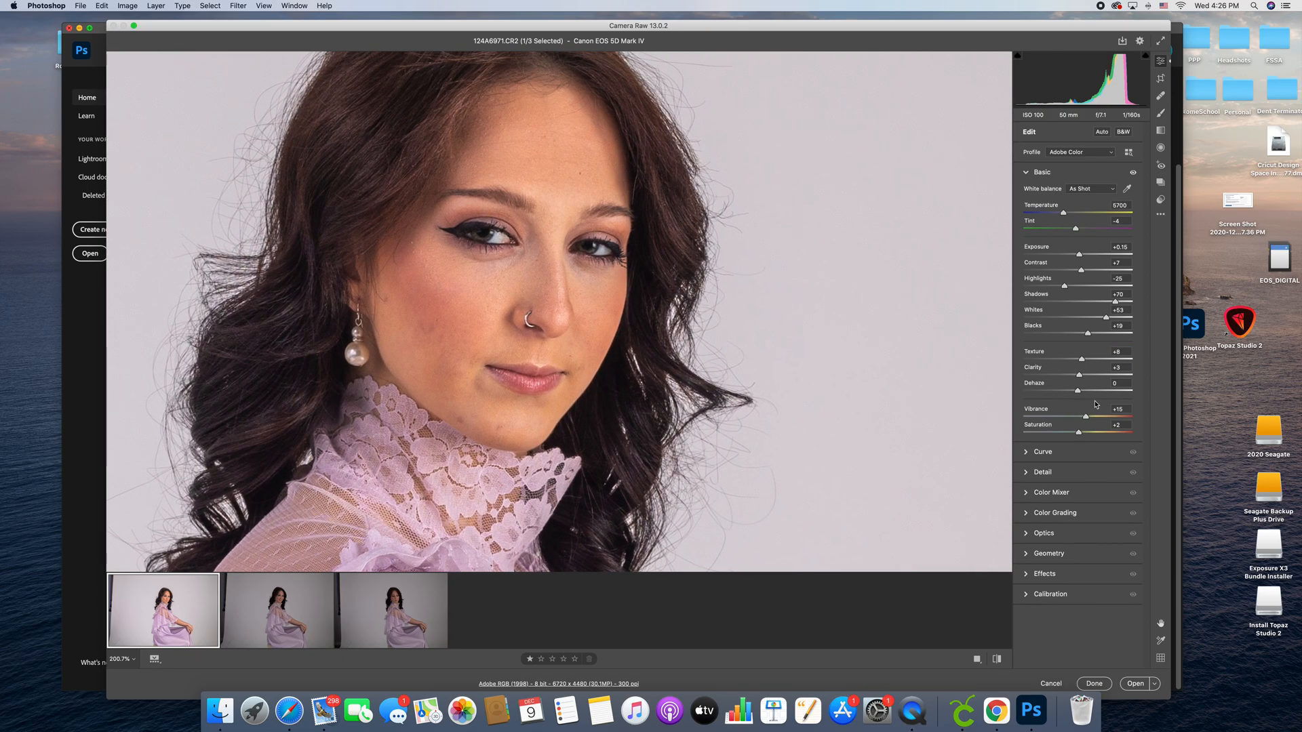
left_click_drag(1081, 363, 1089, 365)
left_click_drag(1079, 378, 1107, 381)
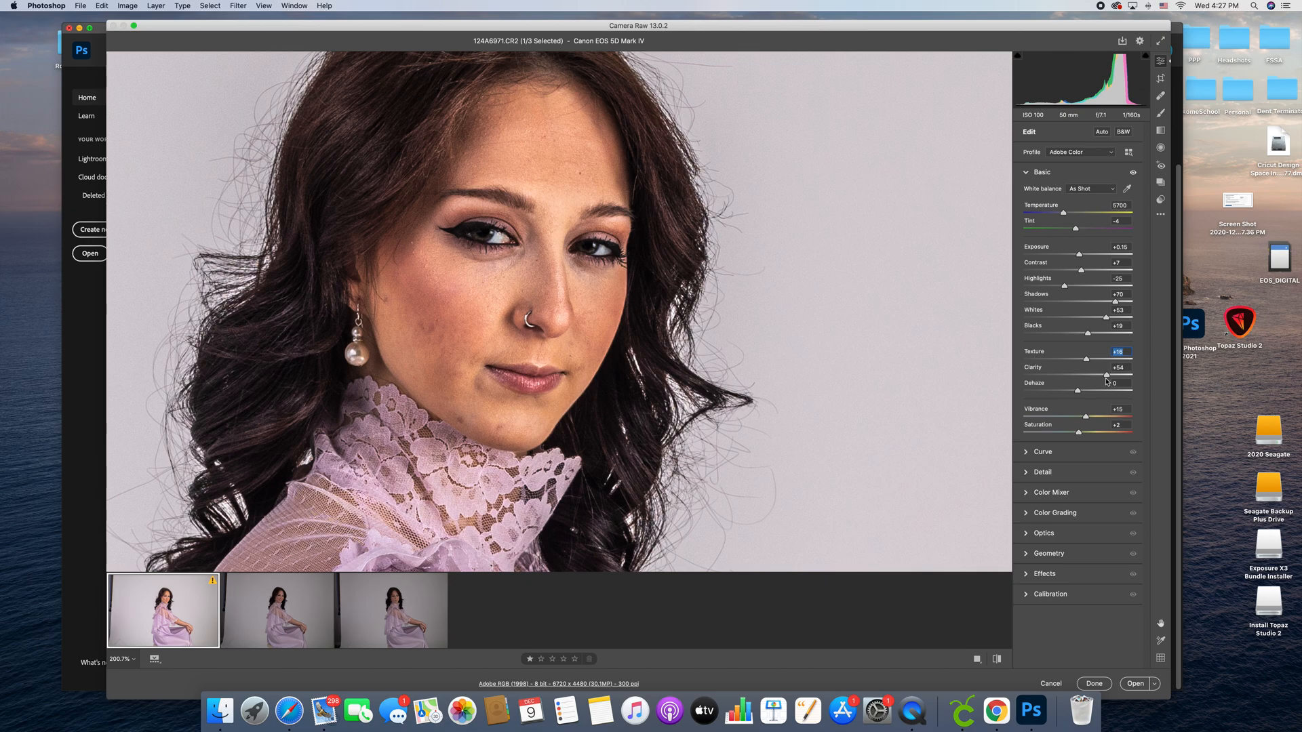
left_click_drag(1106, 382, 1081, 387)
type("11")
key("Tab")
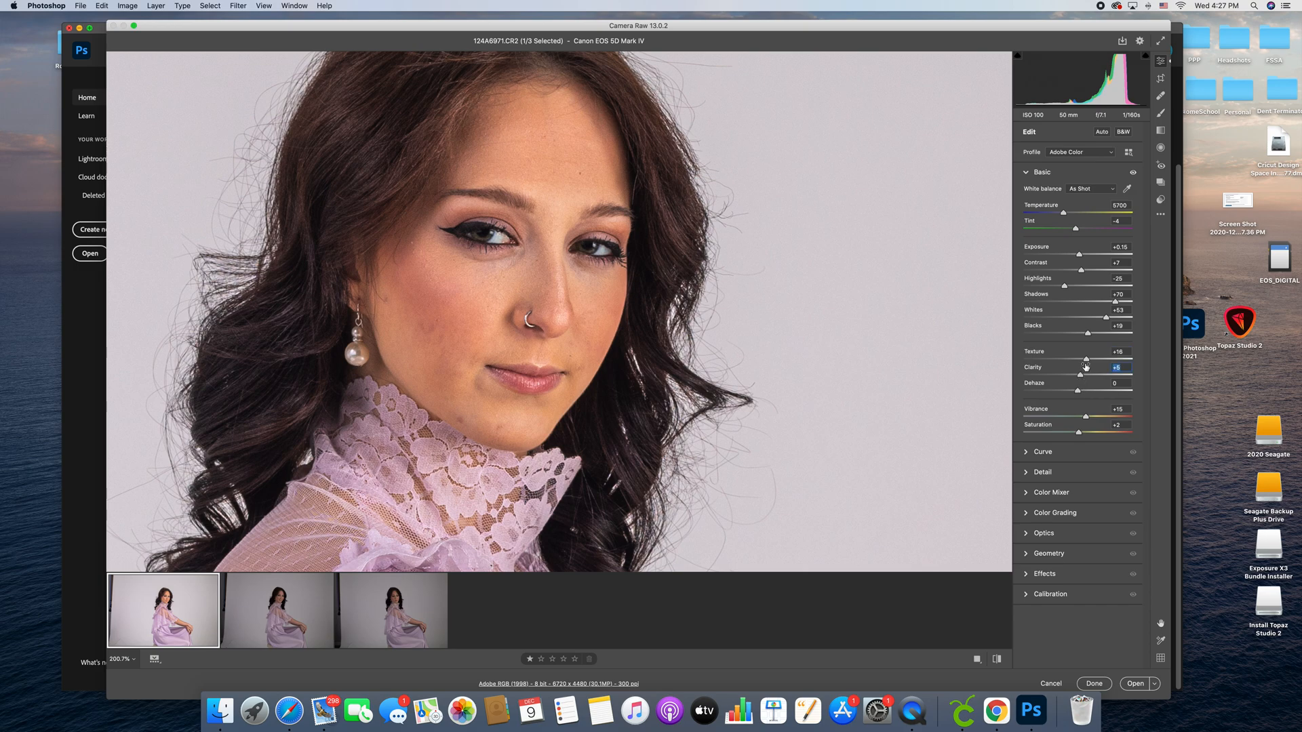
type("0")
Set Noise Reduction to 12 and Sharpening to about 38 in the Detail adjustments.
left_click(1044, 452)
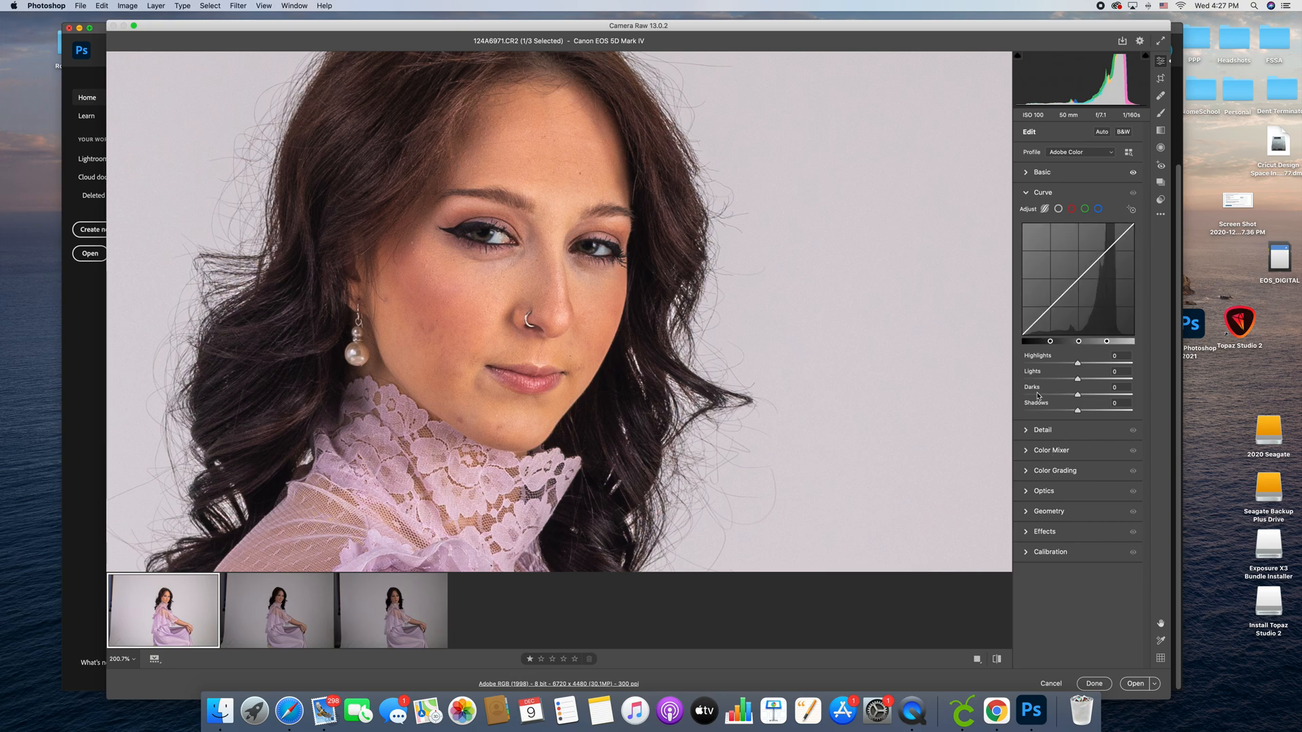
left_click(1044, 435)
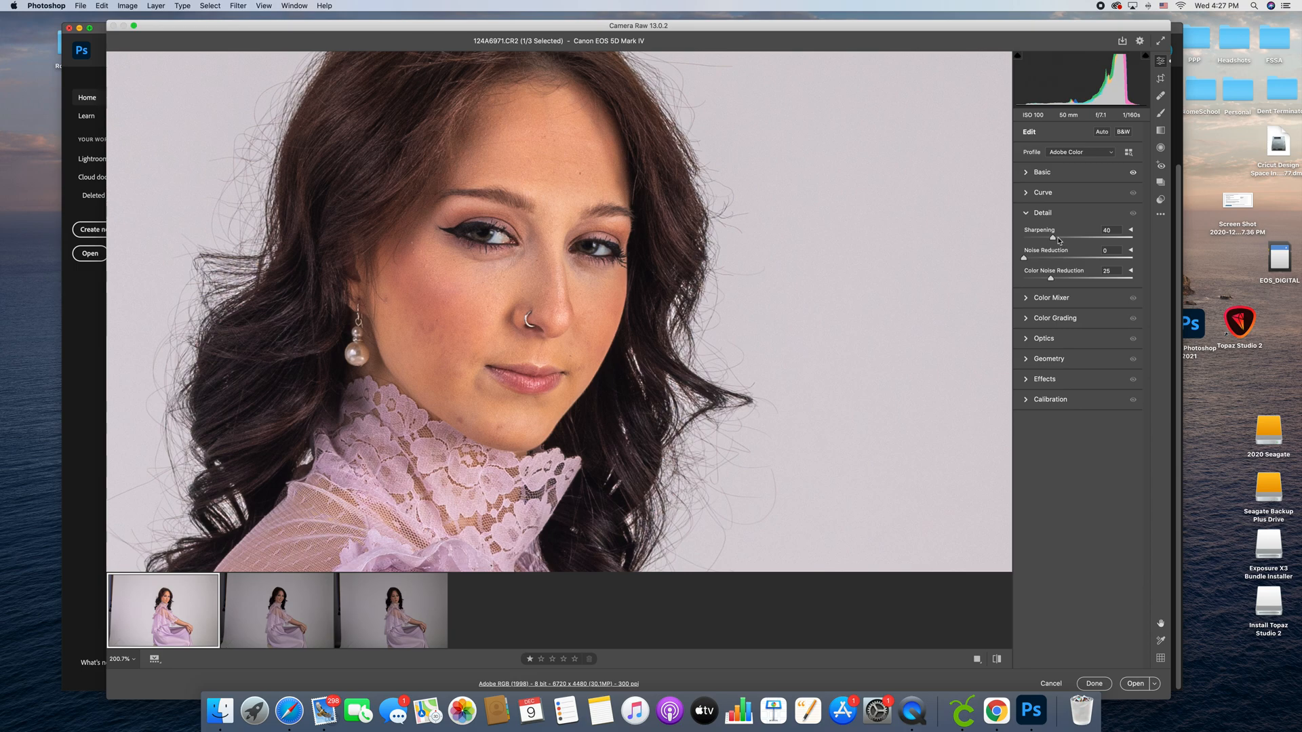
left_click_drag(1053, 239, 1099, 262)
mouse_move(1099, 263)
left_mouse_down()
mouse_move(1058, 241)
mouse_move(1083, 243)
left_mouse_up()
left_click_drag(1083, 239, 1024, 261)
left_click_drag(1026, 261, 1052, 243)
Show before and after views side by side and enable Remove chromatic aberration and Use profile corrections.
left_click(979, 658)
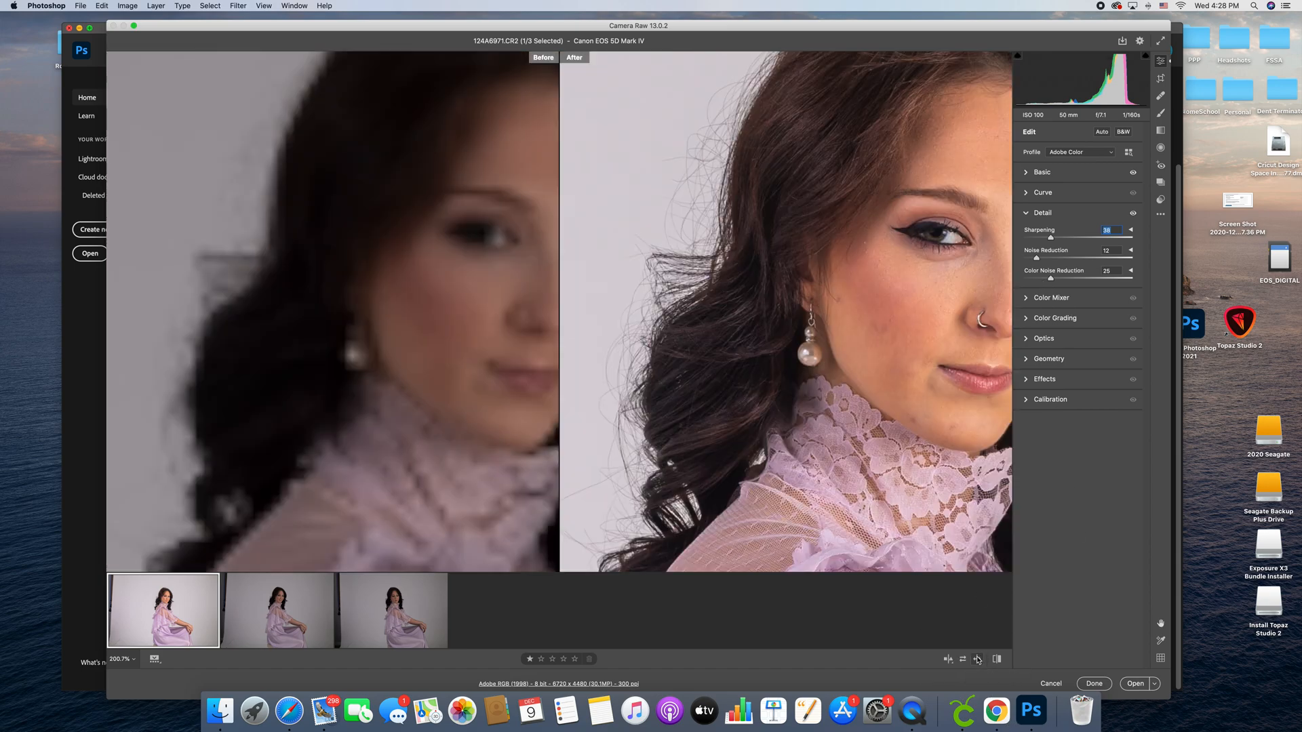
scroll(874, 501, "right", 3)
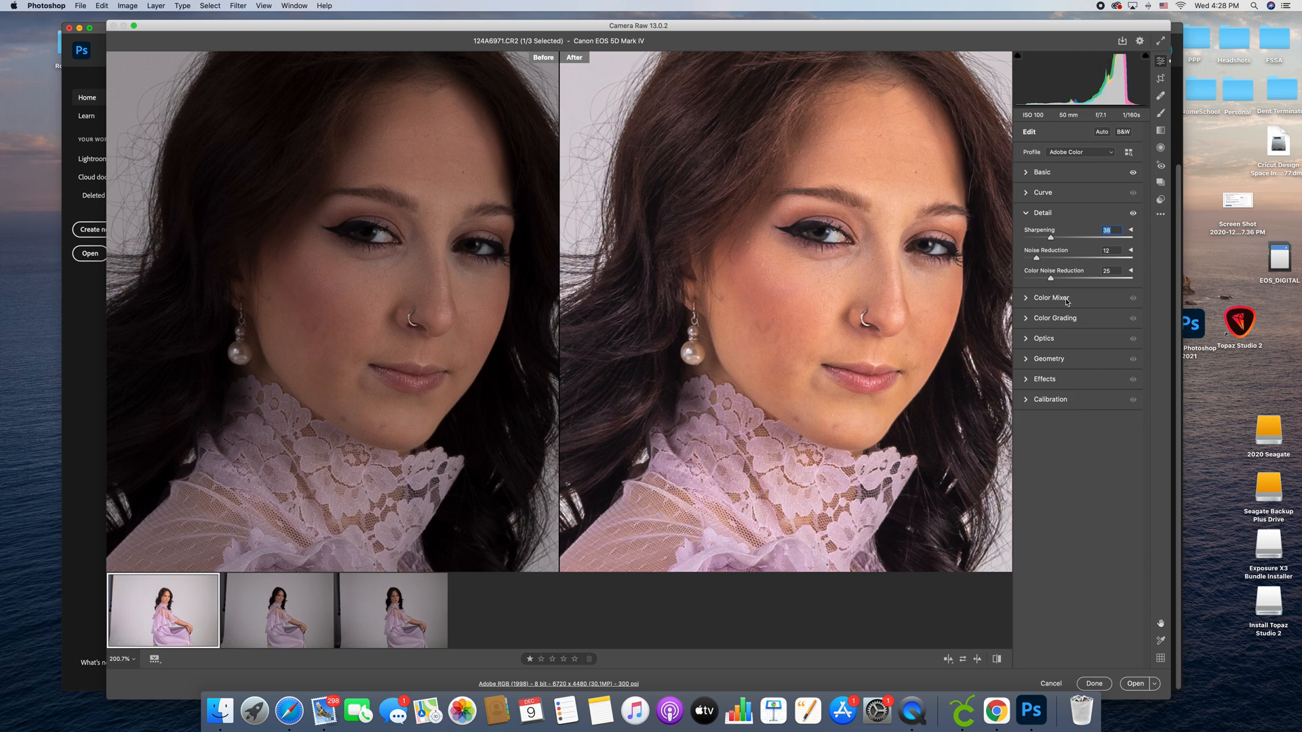
left_click(1064, 340)
left_click(1029, 310)
left_click(1029, 323)
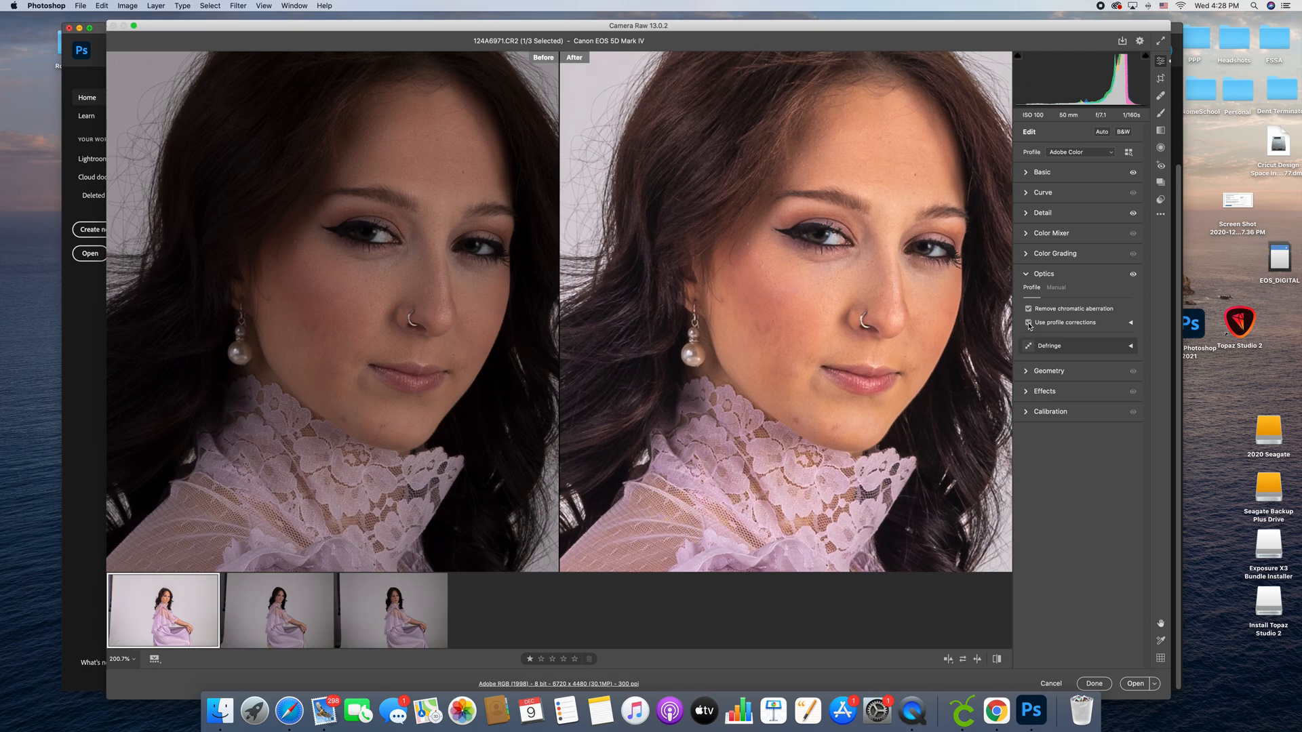
Compare the whole photo with the optics corrections off and on, leaving both corrections enabled.
left_click(853, 326)
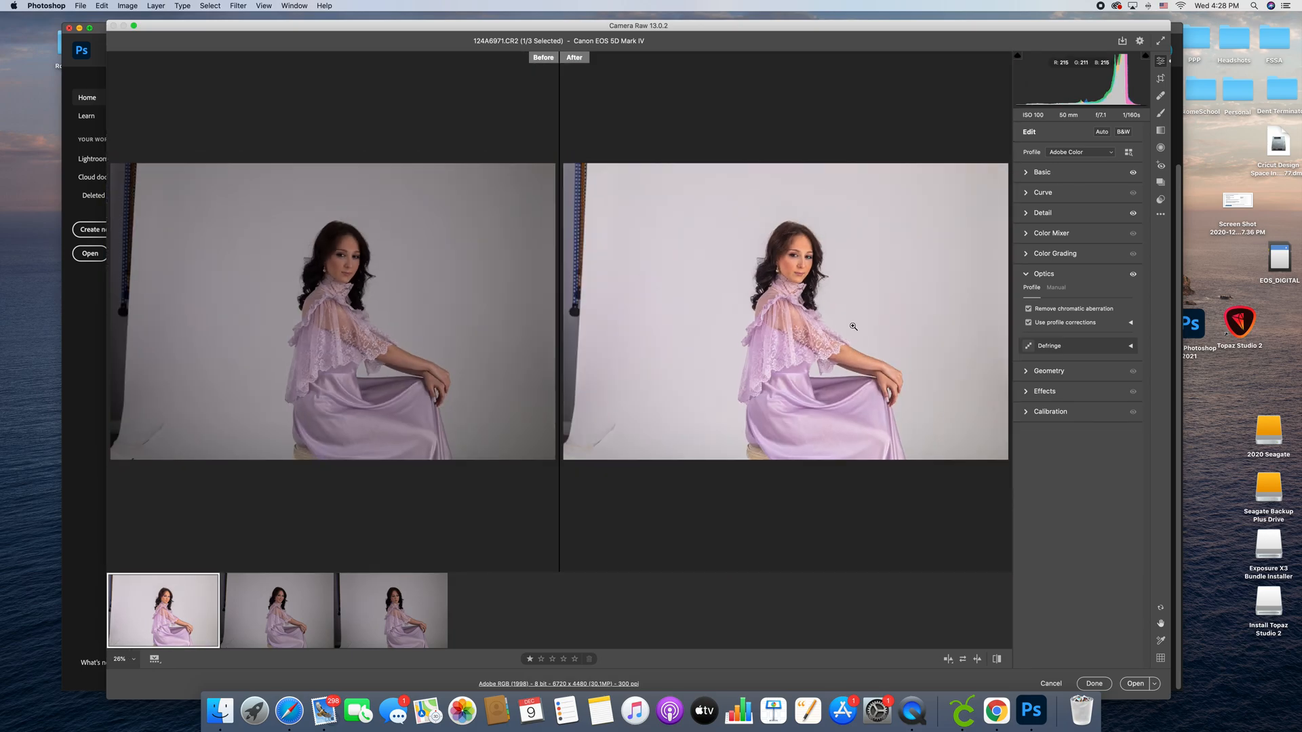
left_click(1029, 309)
left_click(1029, 323)
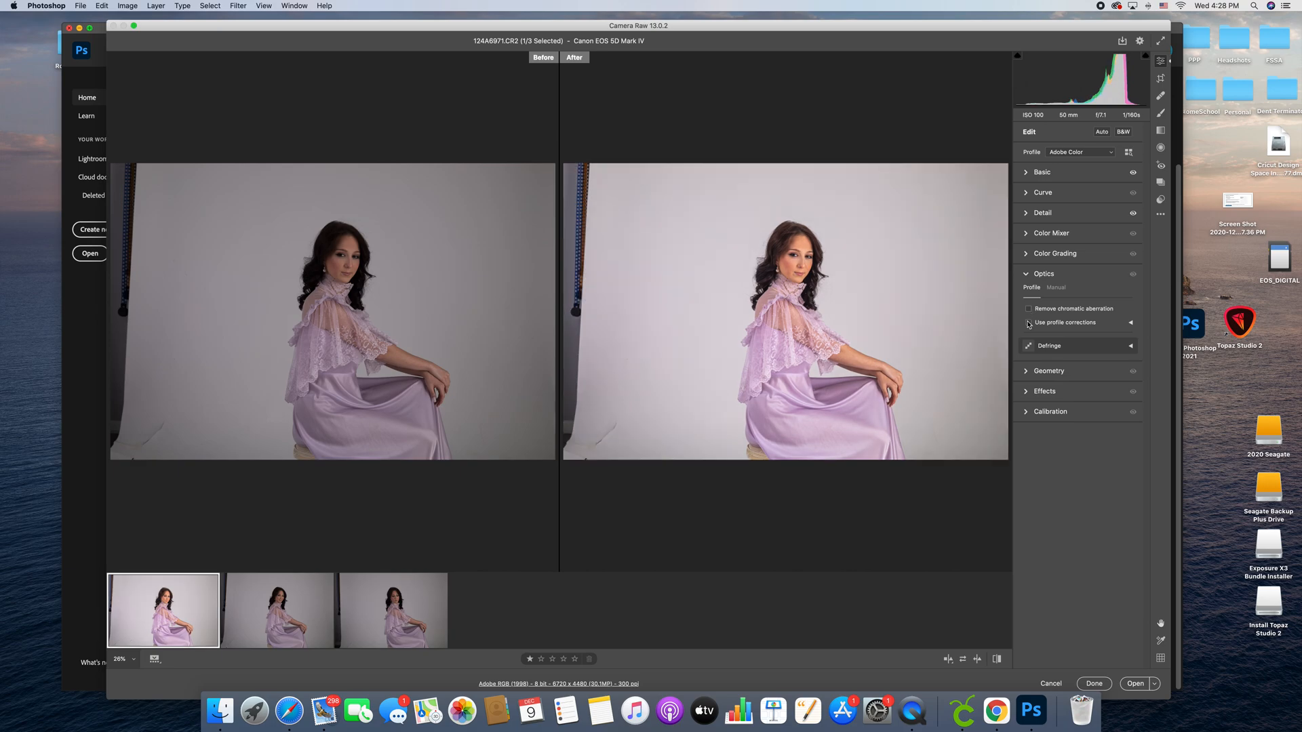
left_click(1028, 310)
left_click(1028, 323)
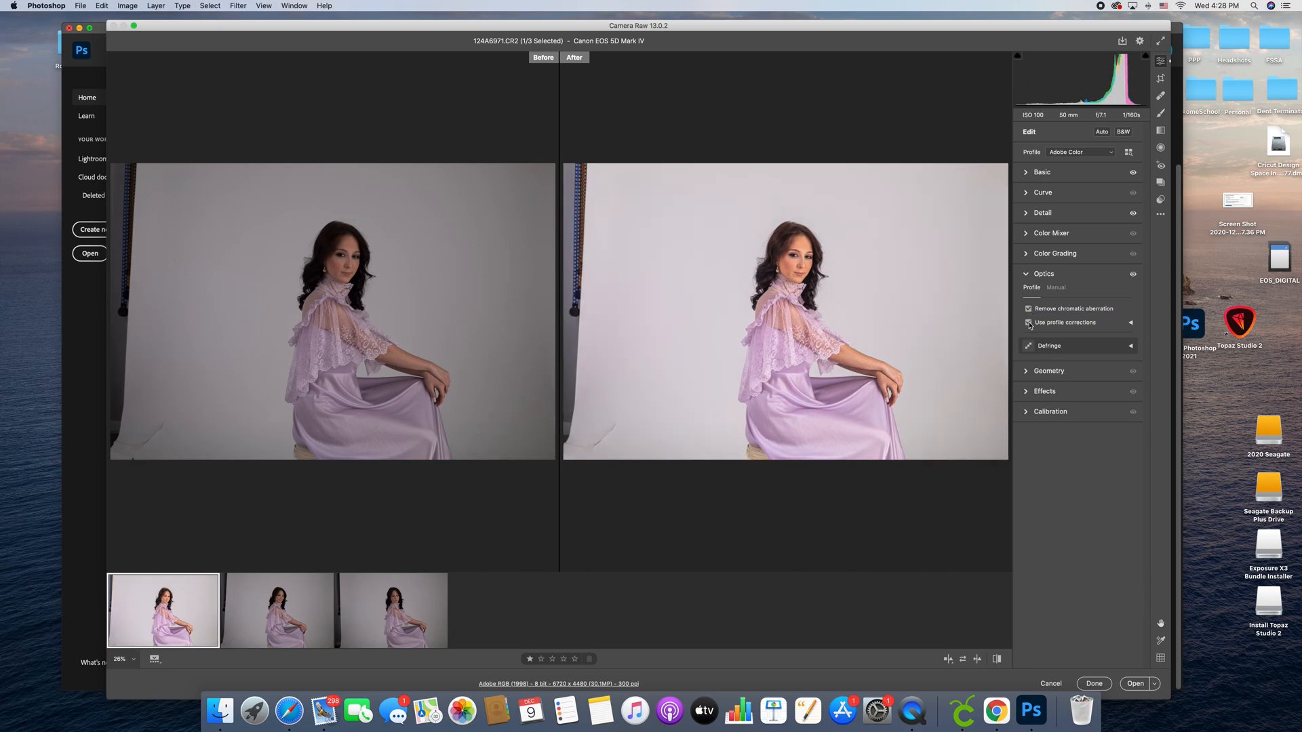
left_click(1029, 323)
left_click(1028, 324)
left_click(1029, 323)
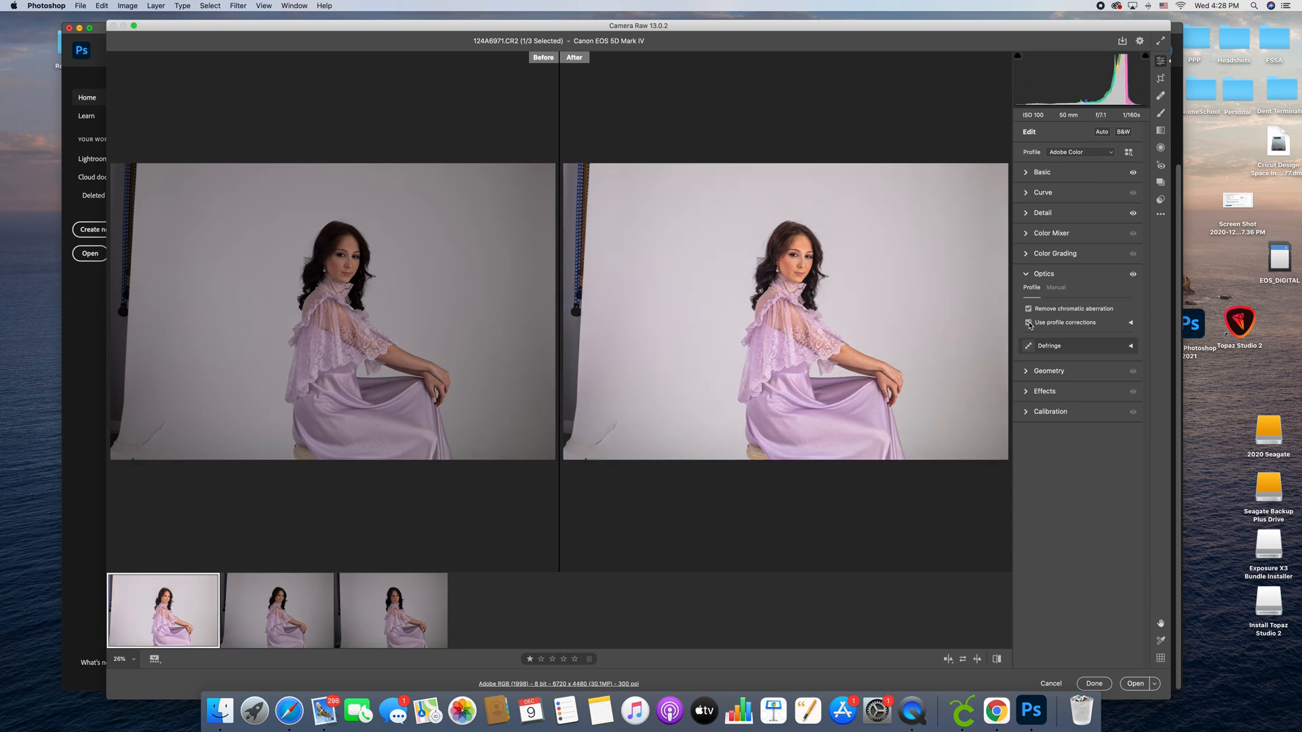
left_click(1029, 324)
Examine the woman's face up close in the before and after views.
left_click(868, 300)
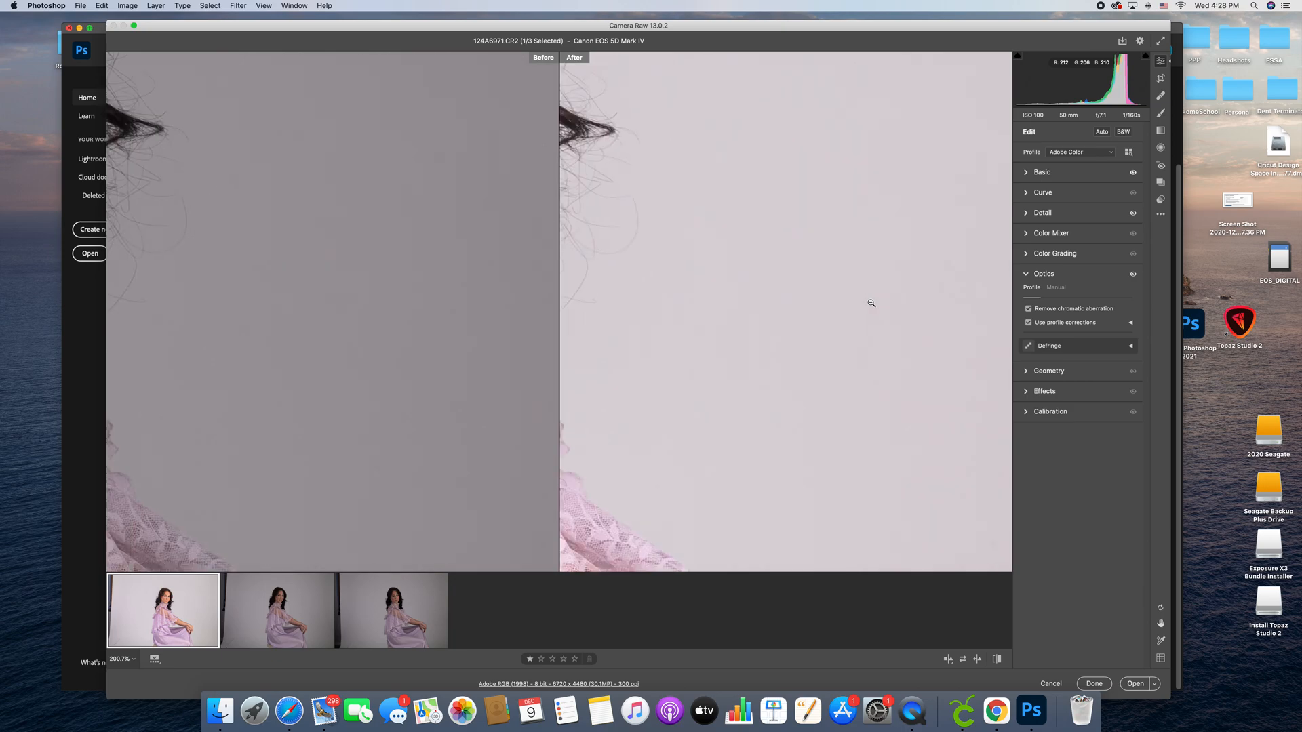
scroll(872, 303, "left", 10)
scroll(871, 303, "up", 4)
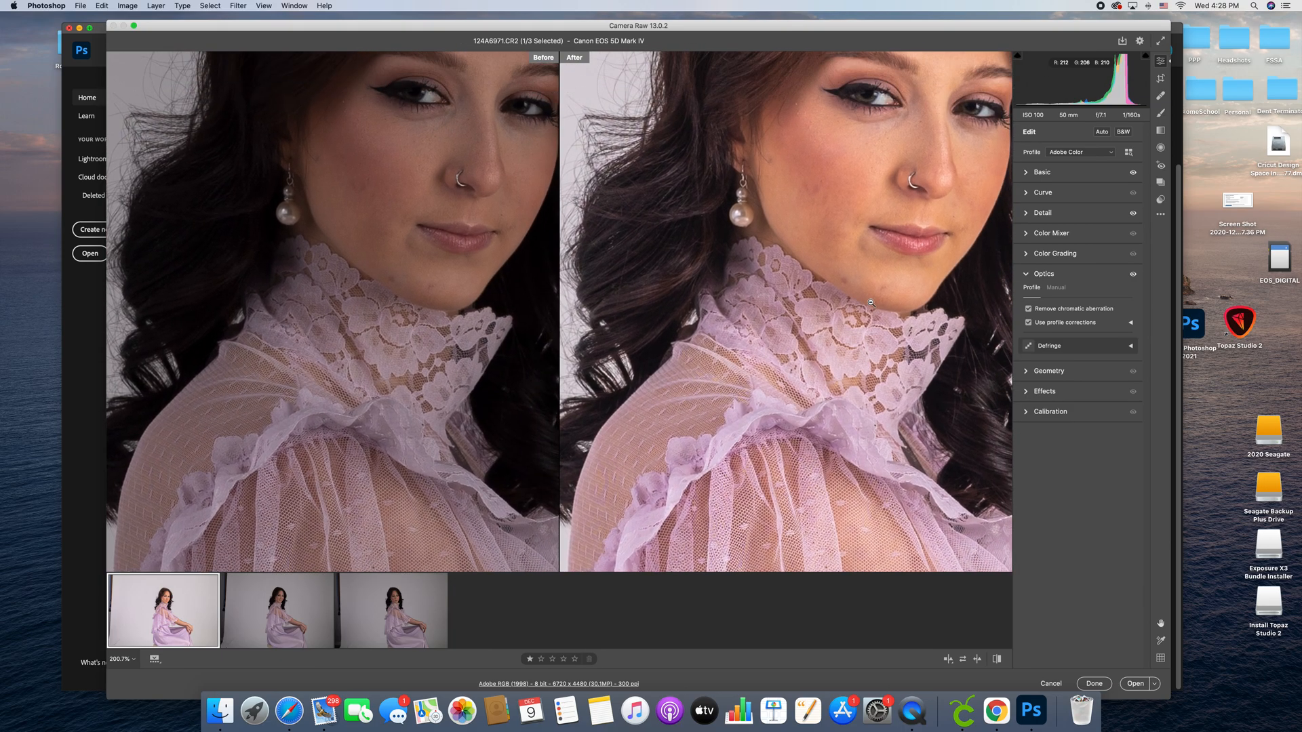
scroll(870, 303, "up", 5)
scroll(871, 302, "right", 3)
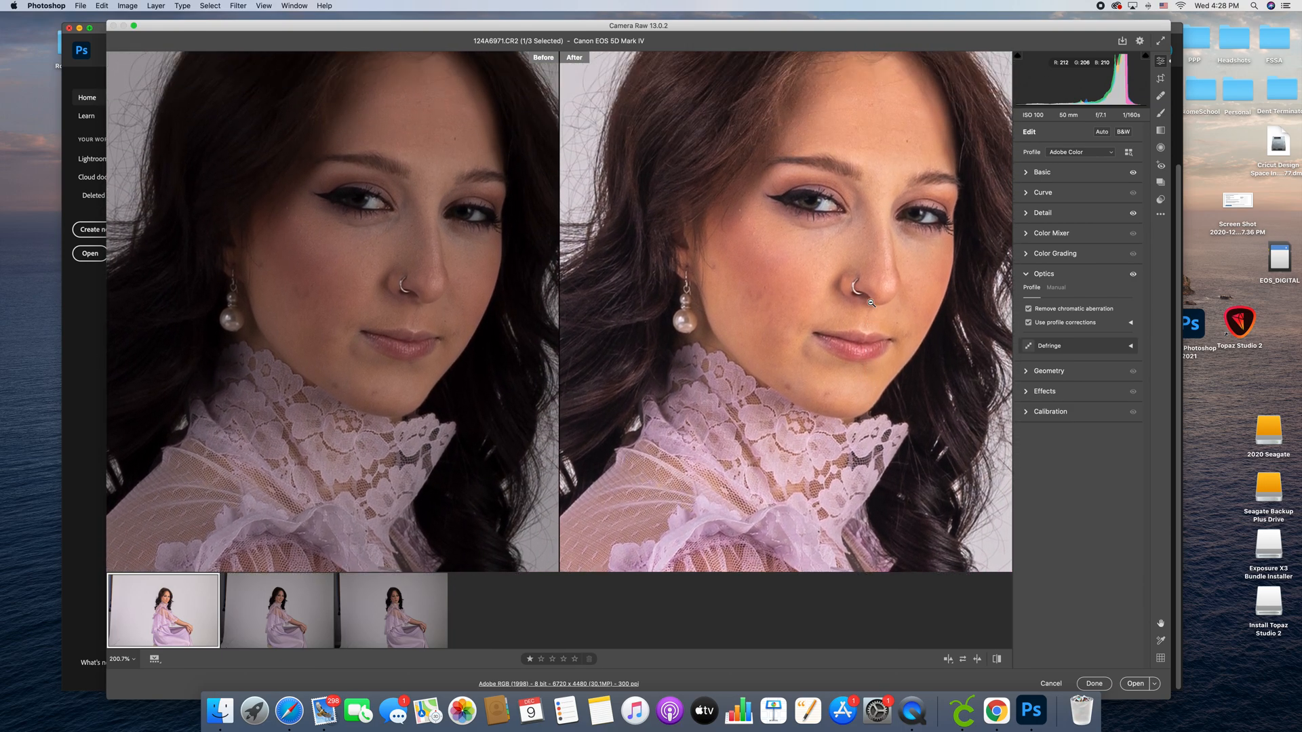
scroll(871, 303, "up", 2)
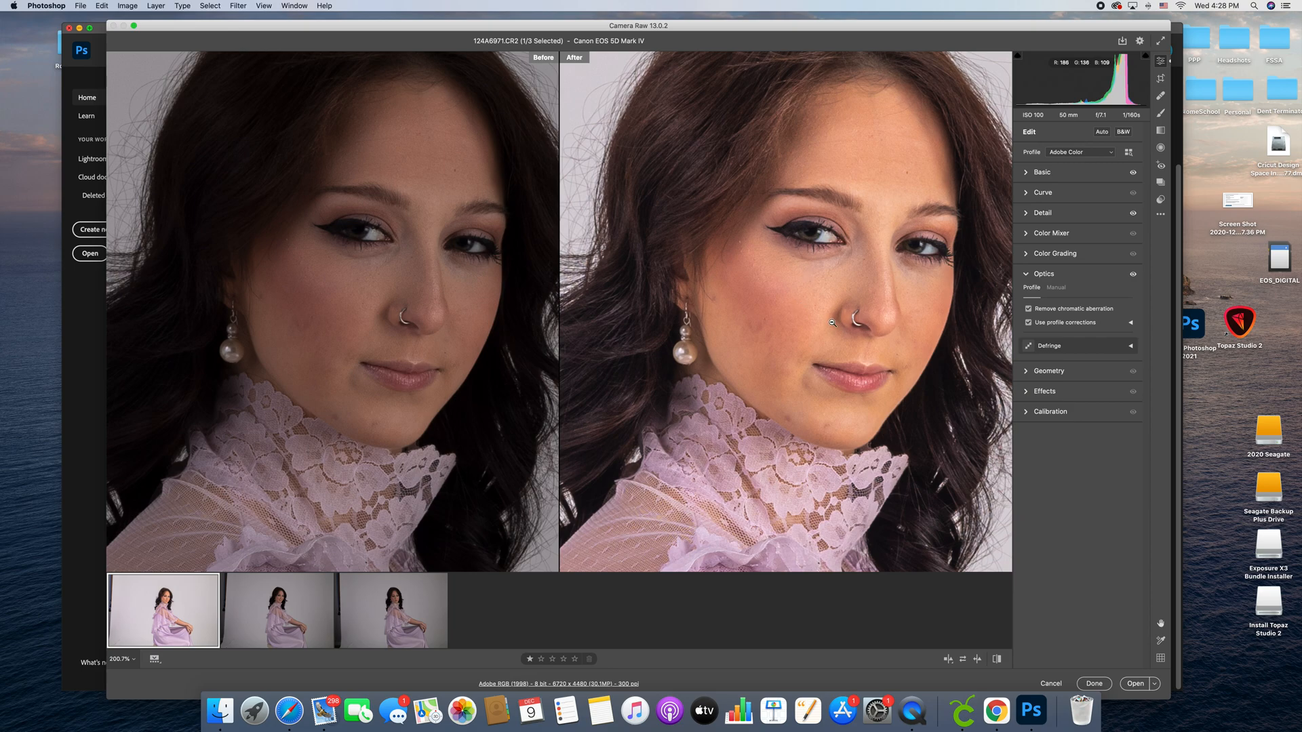
Tint the shadows slightly magenta in Color Grading and raise their luminance a little.
left_click(1062, 256)
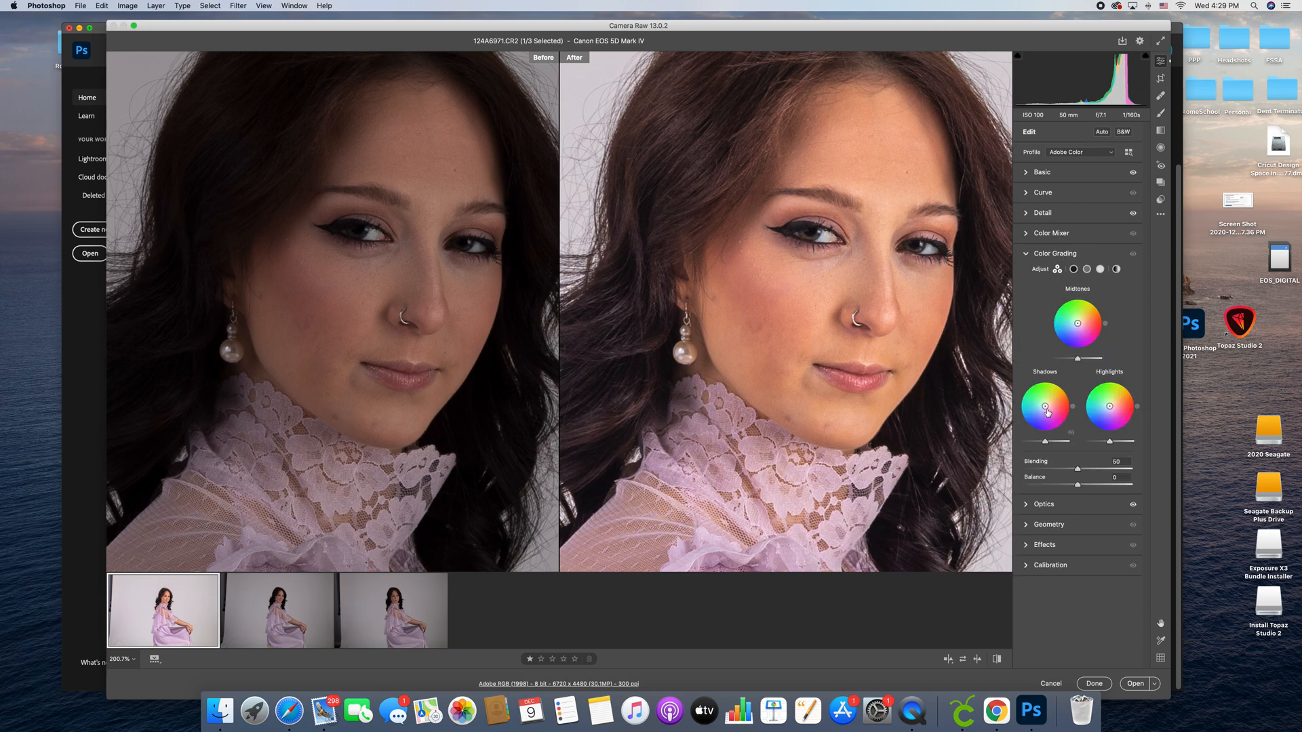
key("super+0")
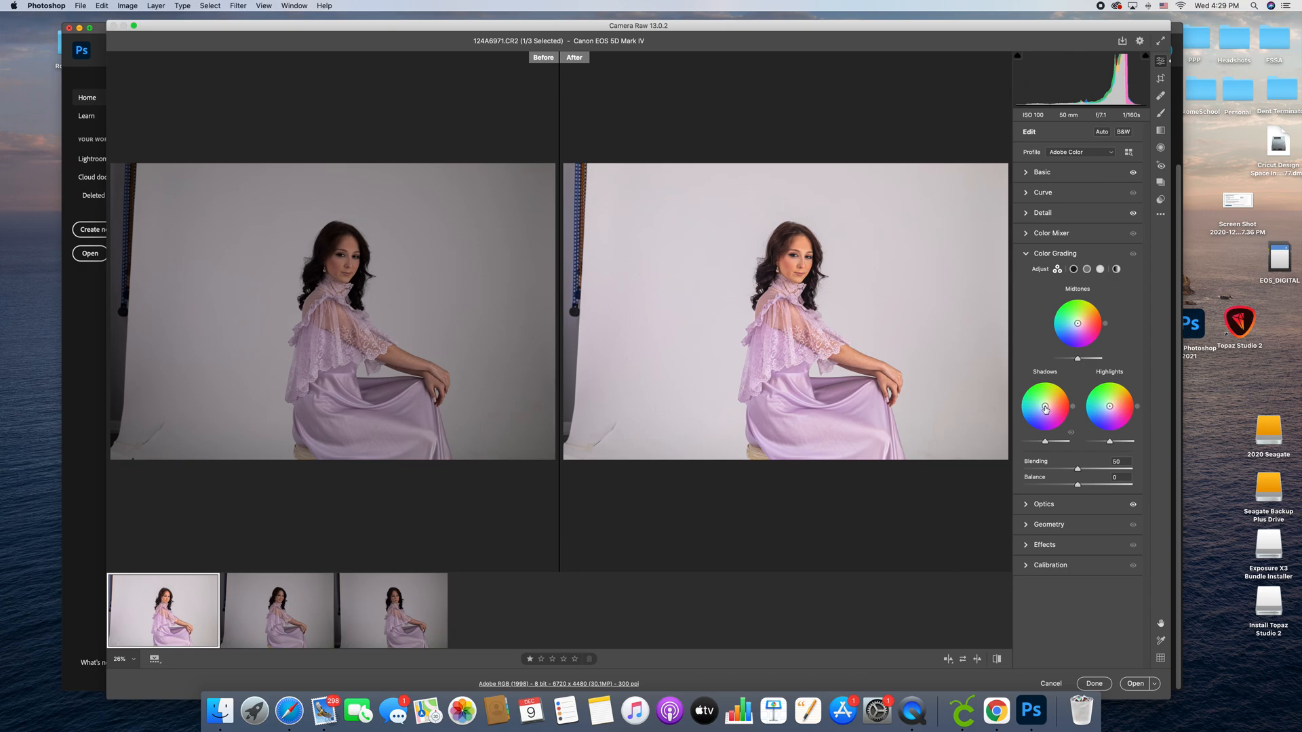
left_click_drag(1045, 406, 1046, 408)
left_click(800, 268)
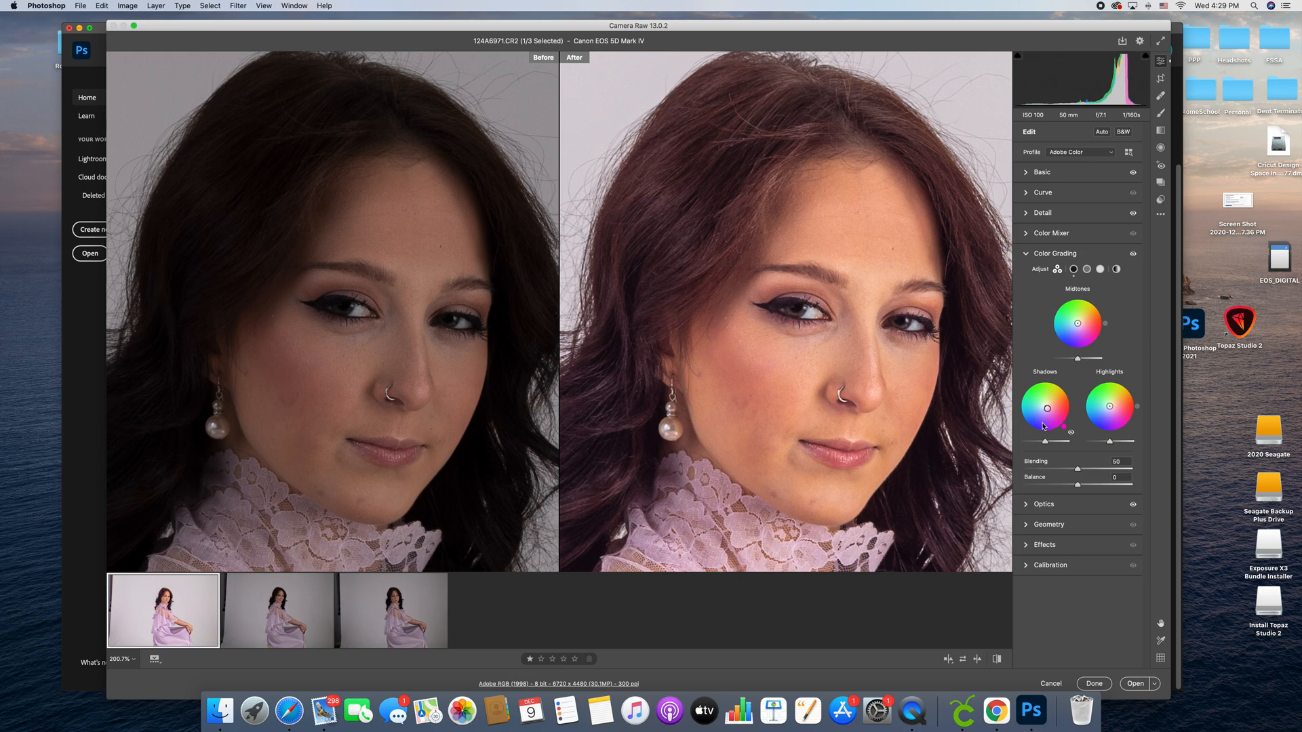
left_click_drag(1047, 409, 1045, 409)
left_click_drag(1045, 407, 1047, 409)
mouse_move(1045, 441)
left_mouse_down()
mouse_move(1016, 445)
mouse_move(1078, 449)
mouse_move(1026, 453)
mouse_move(1048, 452)
left_mouse_up()
left_click_drag(1048, 451, 1047, 452)
Tint the highlights warm orange-yellow in Color Grading, with hue 46, saturation about 28 and luminance about 28.
mouse_move(1110, 407)
left_mouse_down()
mouse_move(1117, 382)
mouse_move(1124, 397)
left_mouse_up()
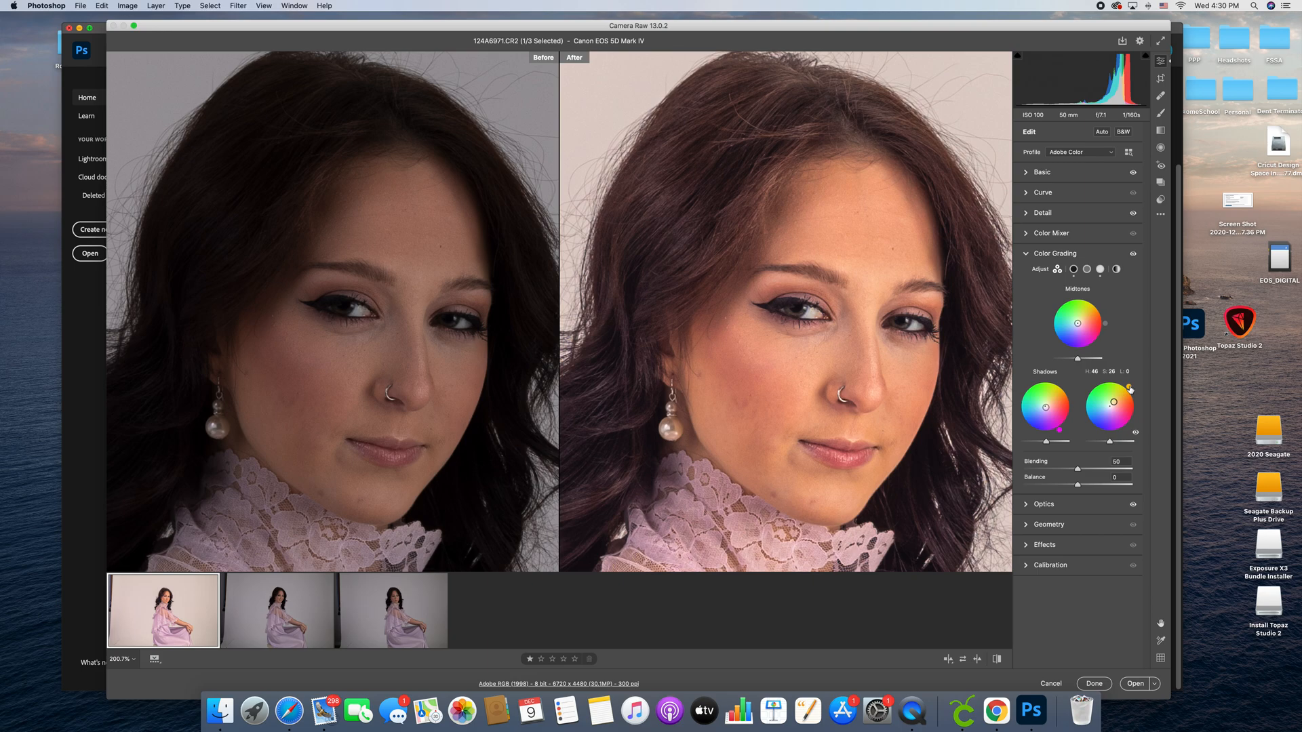
mouse_move(1109, 443)
left_mouse_down()
mouse_move(1089, 446)
mouse_move(1117, 449)
left_mouse_up()
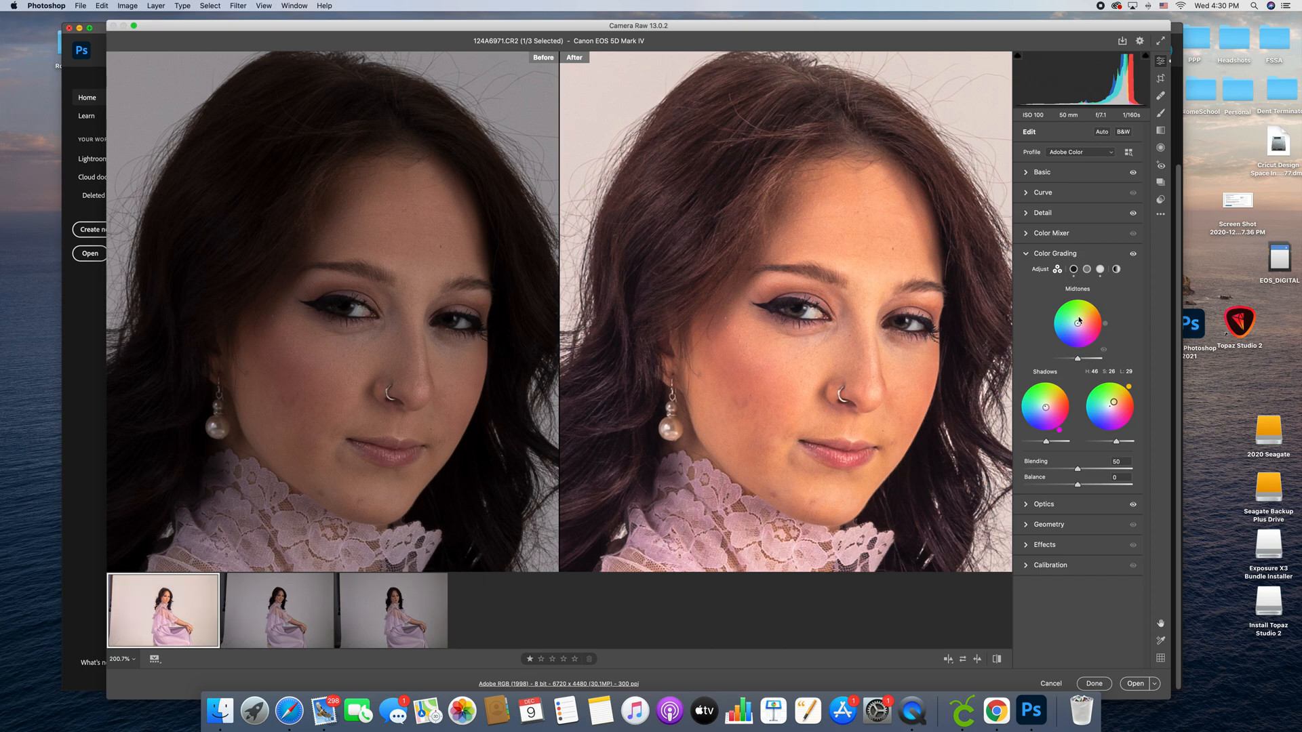
Try a blue tint in the Color Grading midtones and reset the midtone wheel to neutral.
left_click_drag(1077, 324, 1075, 329)
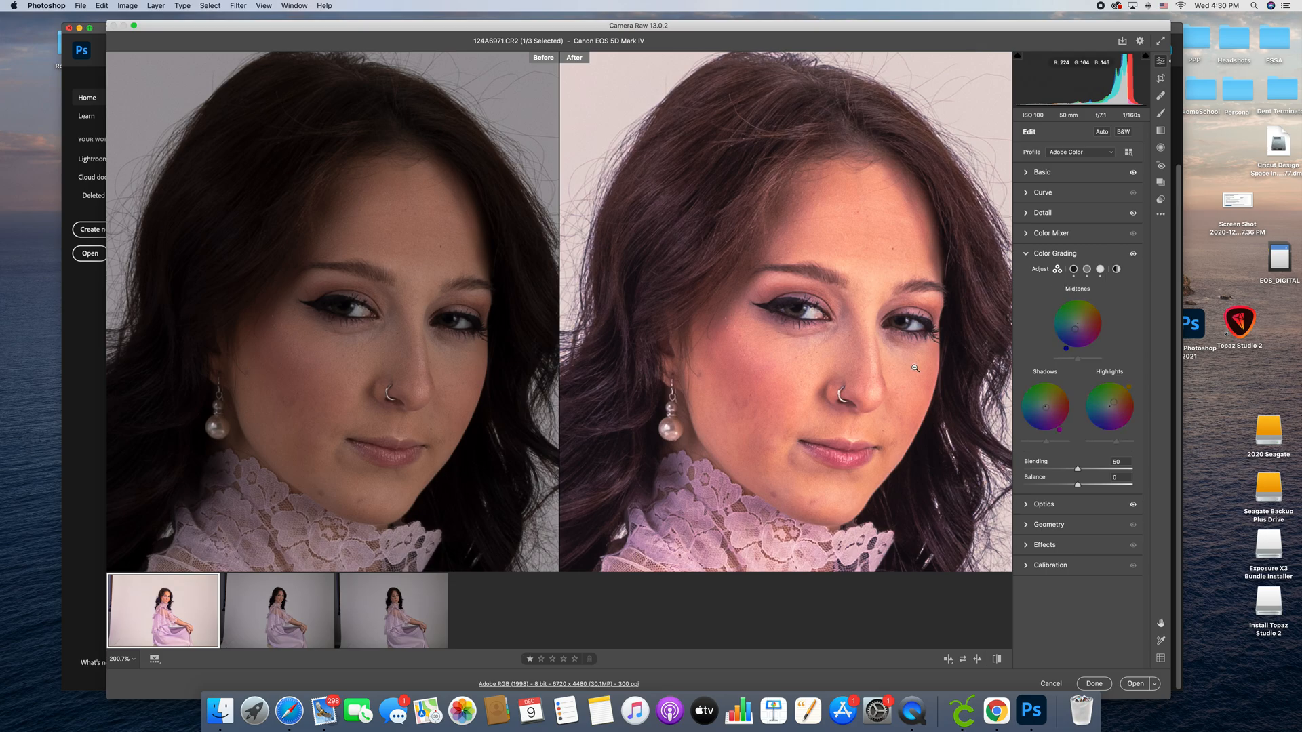
key("super+0")
left_click_drag(1074, 332, 1074, 331)
double_click(1074, 331)
left_click_drag(1077, 324, 1078, 324)
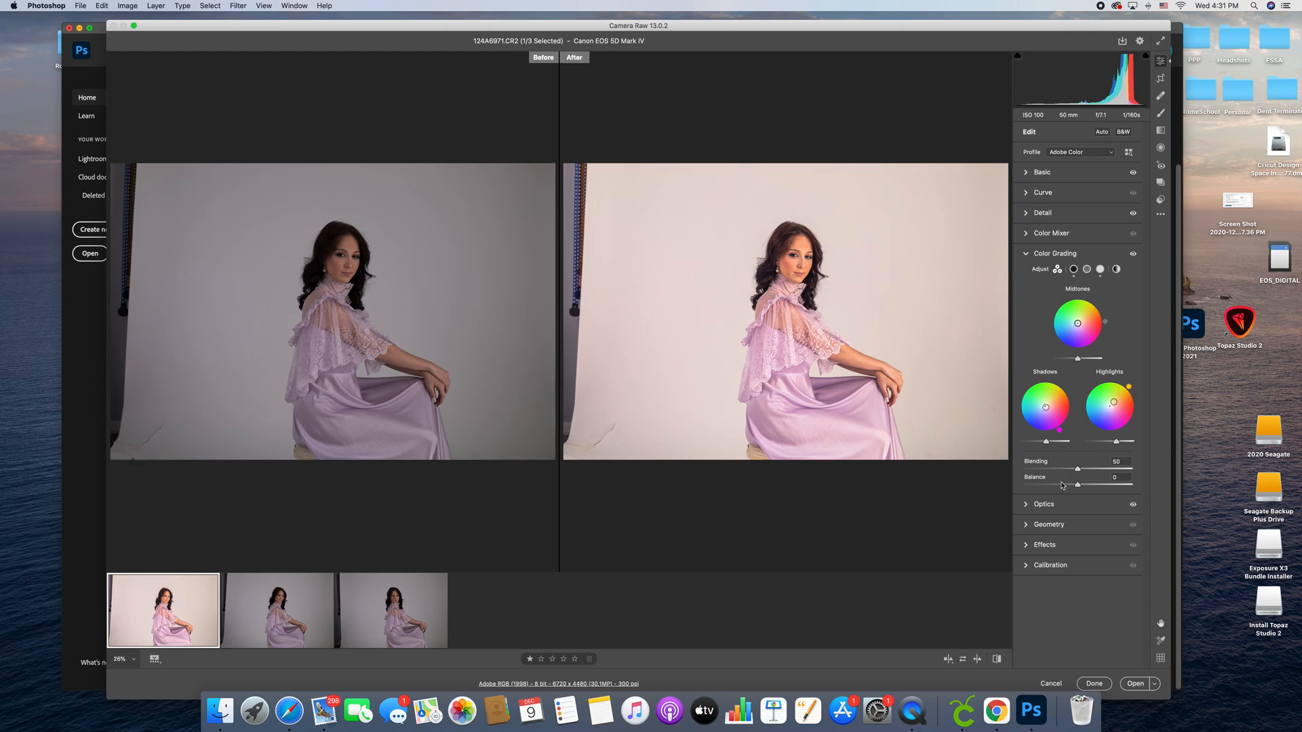
Set the Color Mixer hues to Reds -9, Oranges +1, Yellows -14, Greens -58, Aquas -58 and Blues +74.
left_click(1050, 236)
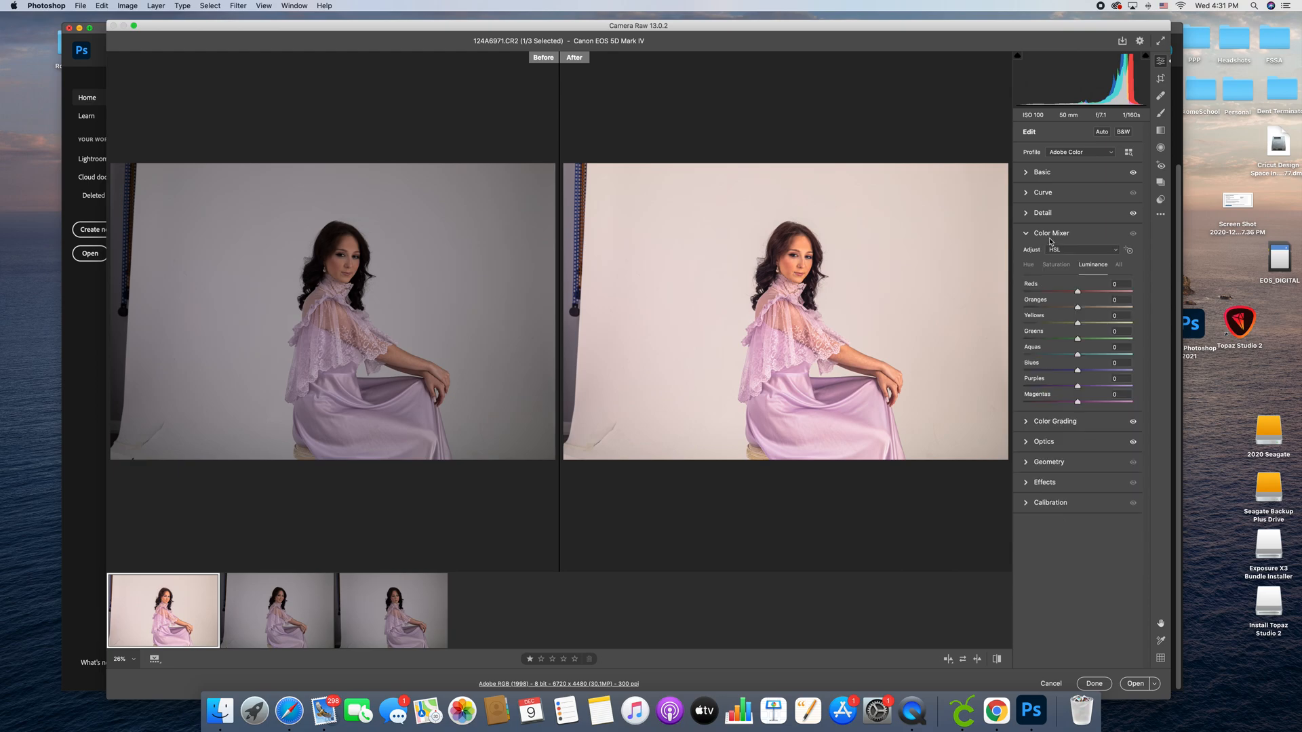
left_click(1029, 266)
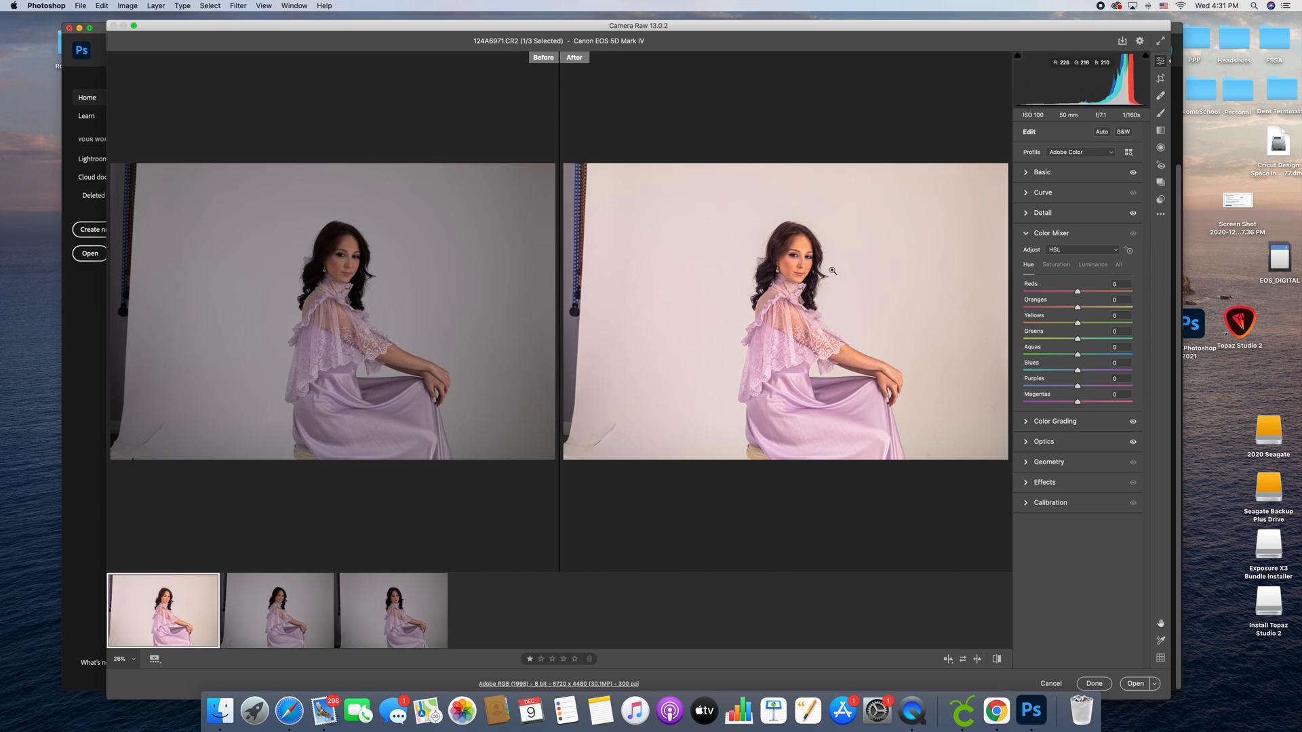
mouse_move(1076, 299)
left_mouse_down()
mouse_move(1031, 299)
mouse_move(1131, 300)
mouse_move(1022, 305)
mouse_move(1136, 304)
mouse_move(1074, 307)
left_mouse_up()
mouse_move(1074, 308)
left_mouse_down()
mouse_move(1051, 311)
mouse_move(1092, 314)
mouse_move(1080, 317)
left_mouse_up()
left_click_drag(1079, 329, 1106, 362)
mouse_move(1104, 361)
left_mouse_down()
mouse_move(1024, 361)
mouse_move(1126, 366)
left_mouse_up()
left_click_drag(1045, 364, 1117, 374)
Try a Purples hue of -100 and view the dress at 33% zoom.
left_click_drag(1080, 389, 1009, 402)
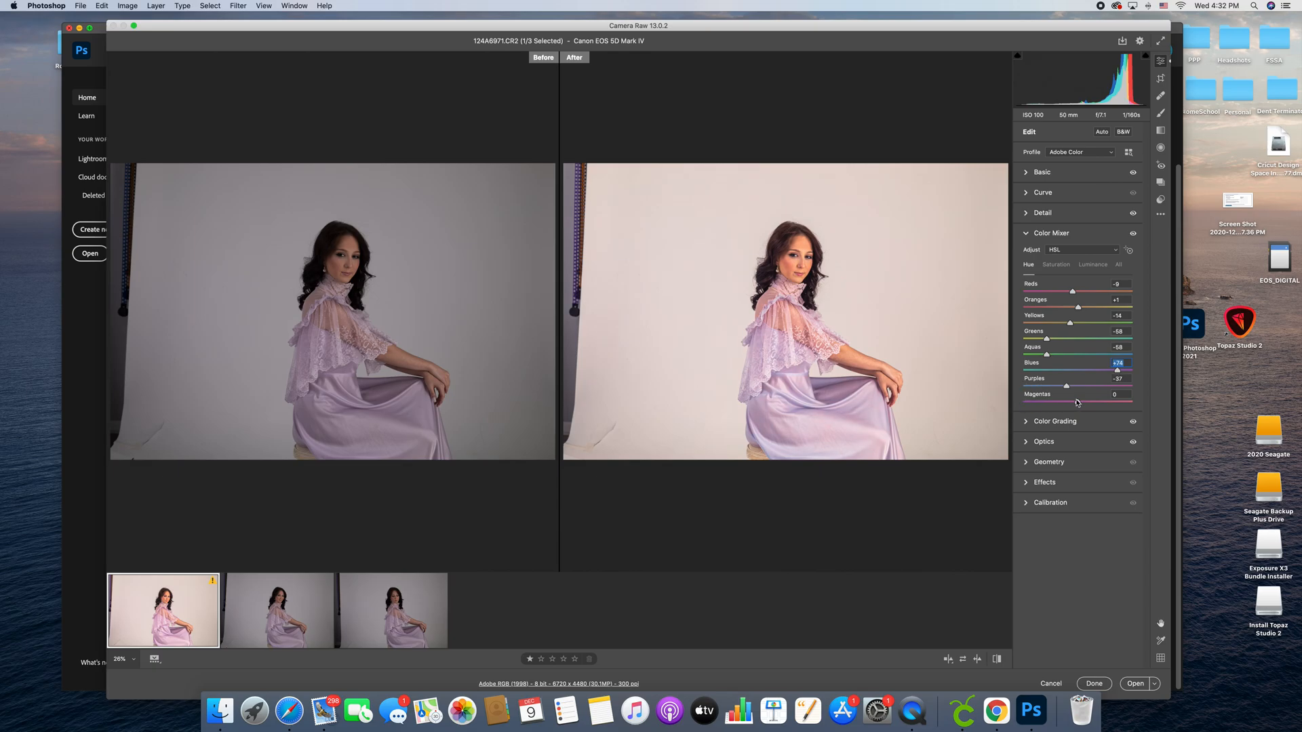
left_click(829, 319)
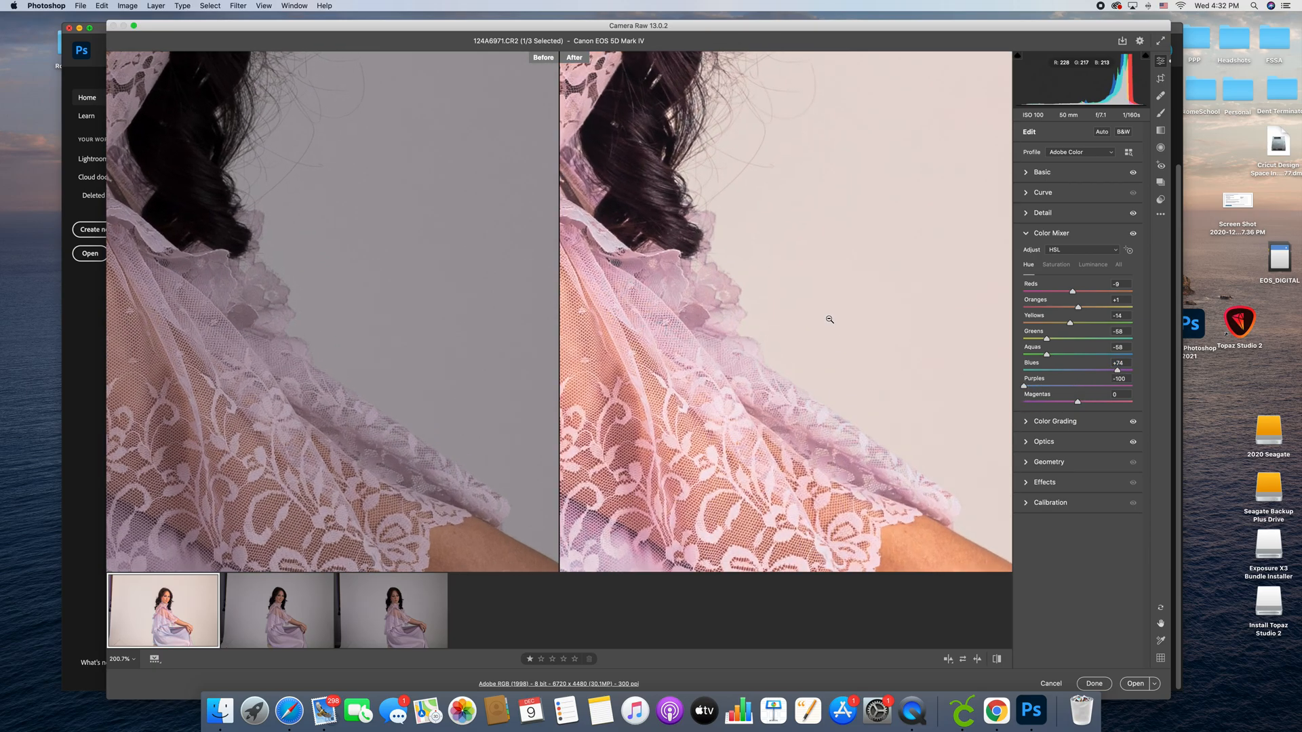
scroll(828, 319, "left", 8)
scroll(819, 317, "up", 3)
left_click(791, 351)
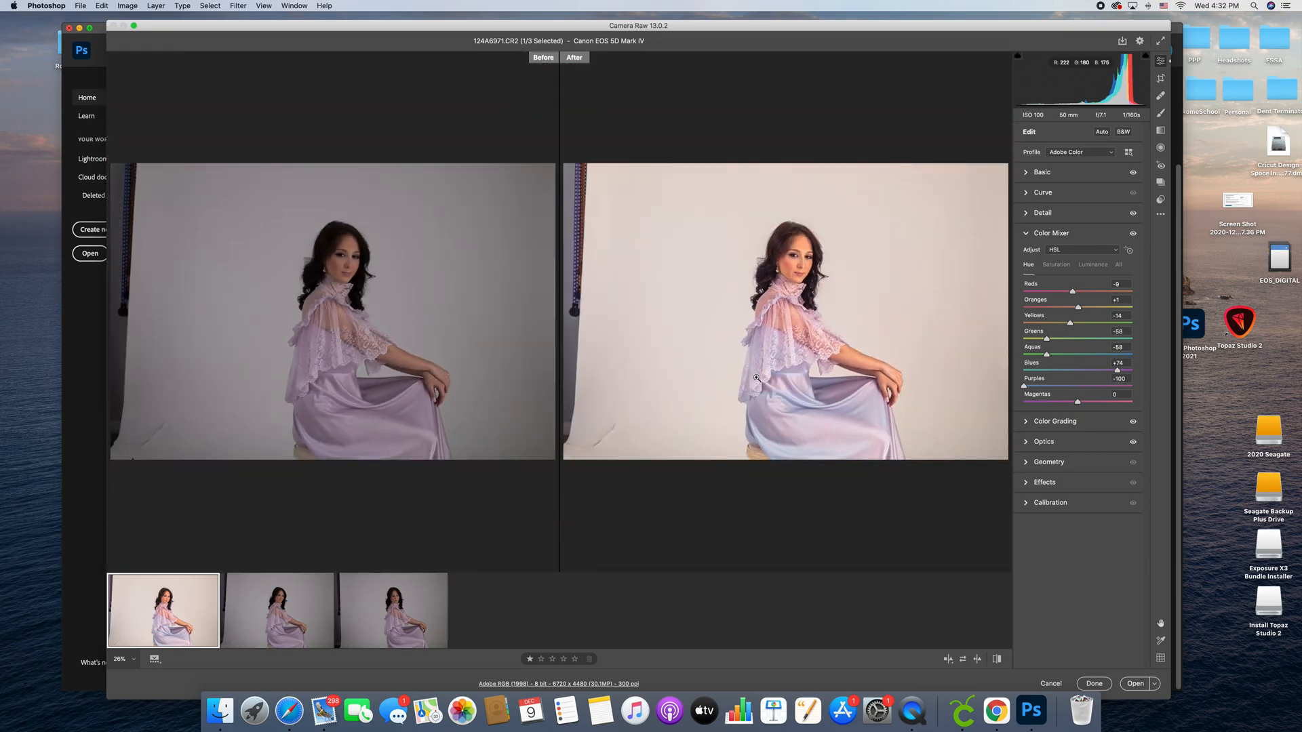
left_click(125, 659)
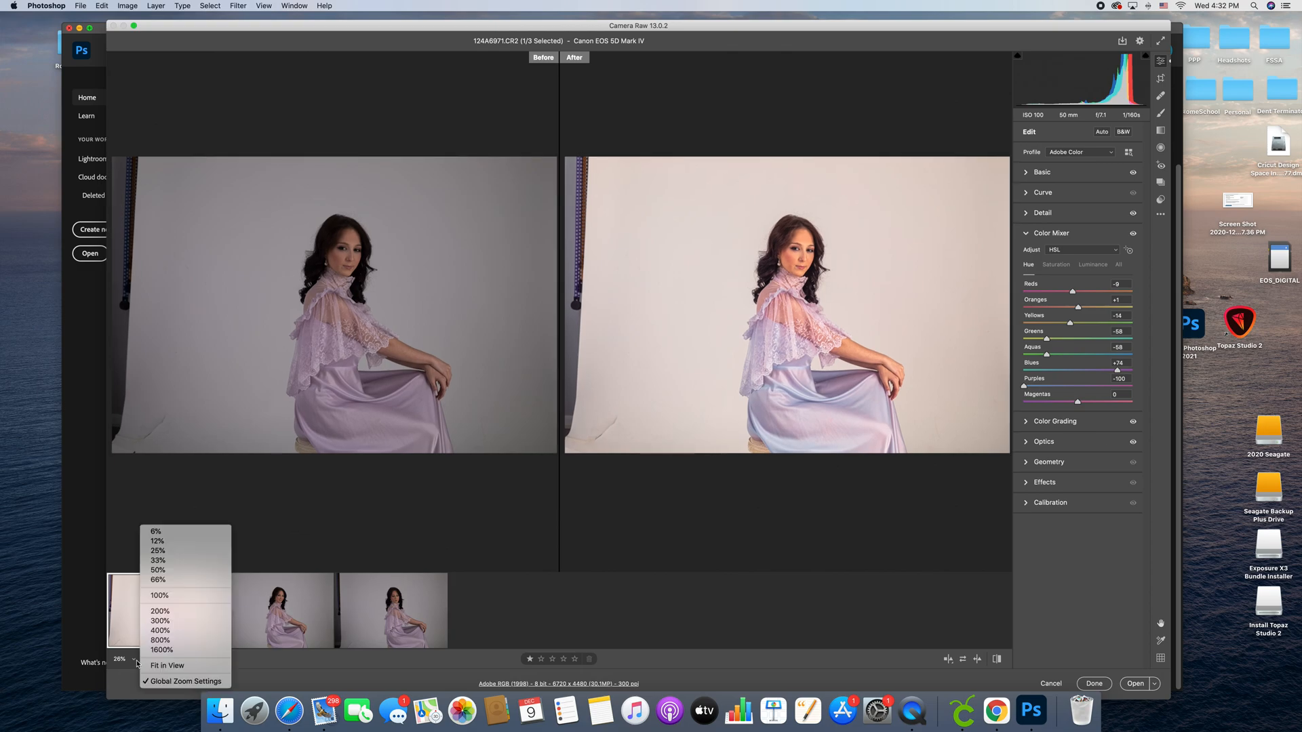
left_click(164, 561)
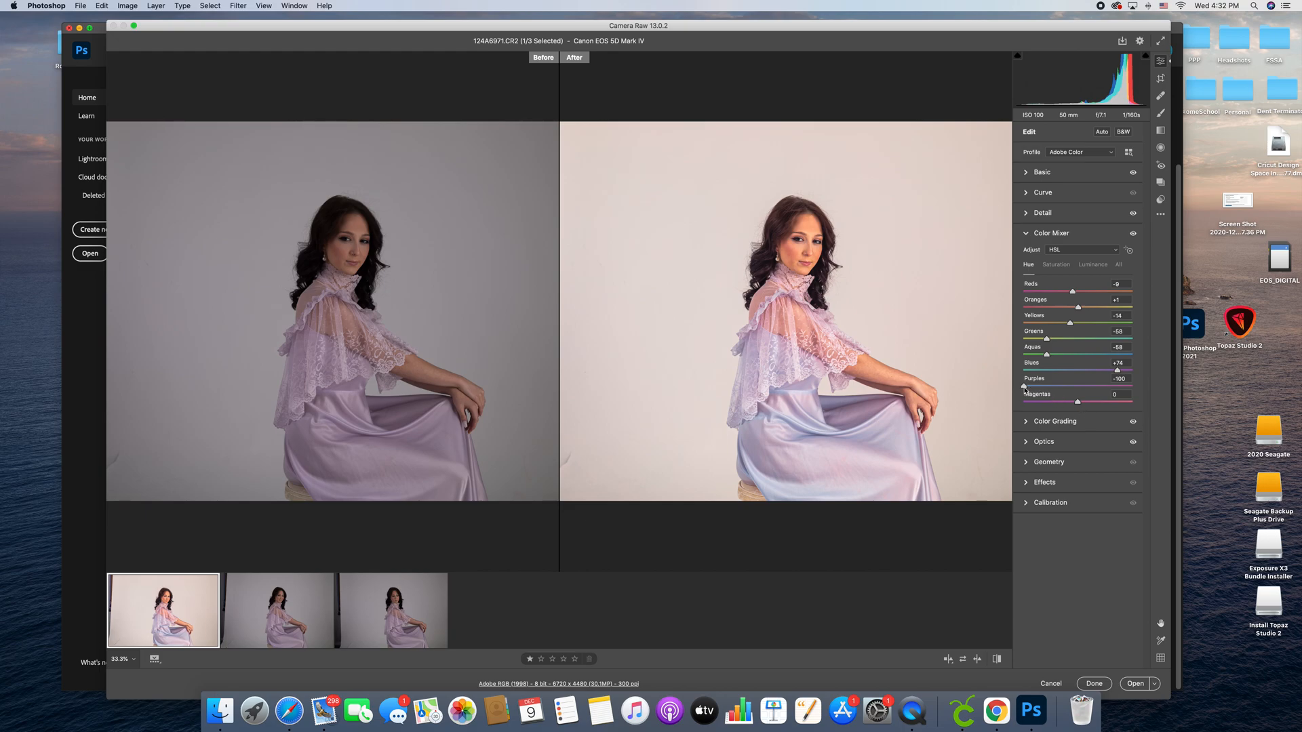
Set the Purples and Magentas hues to +100 to turn the dress pinker.
mouse_move(1025, 387)
left_mouse_down()
mouse_move(1142, 394)
mouse_move(1021, 399)
mouse_move(1110, 405)
mouse_move(1018, 409)
mouse_move(1031, 406)
left_mouse_up()
mouse_move(1034, 407)
left_mouse_down()
mouse_move(1130, 409)
mouse_move(1029, 415)
left_mouse_up()
left_click_drag(1026, 389, 1066, 402)
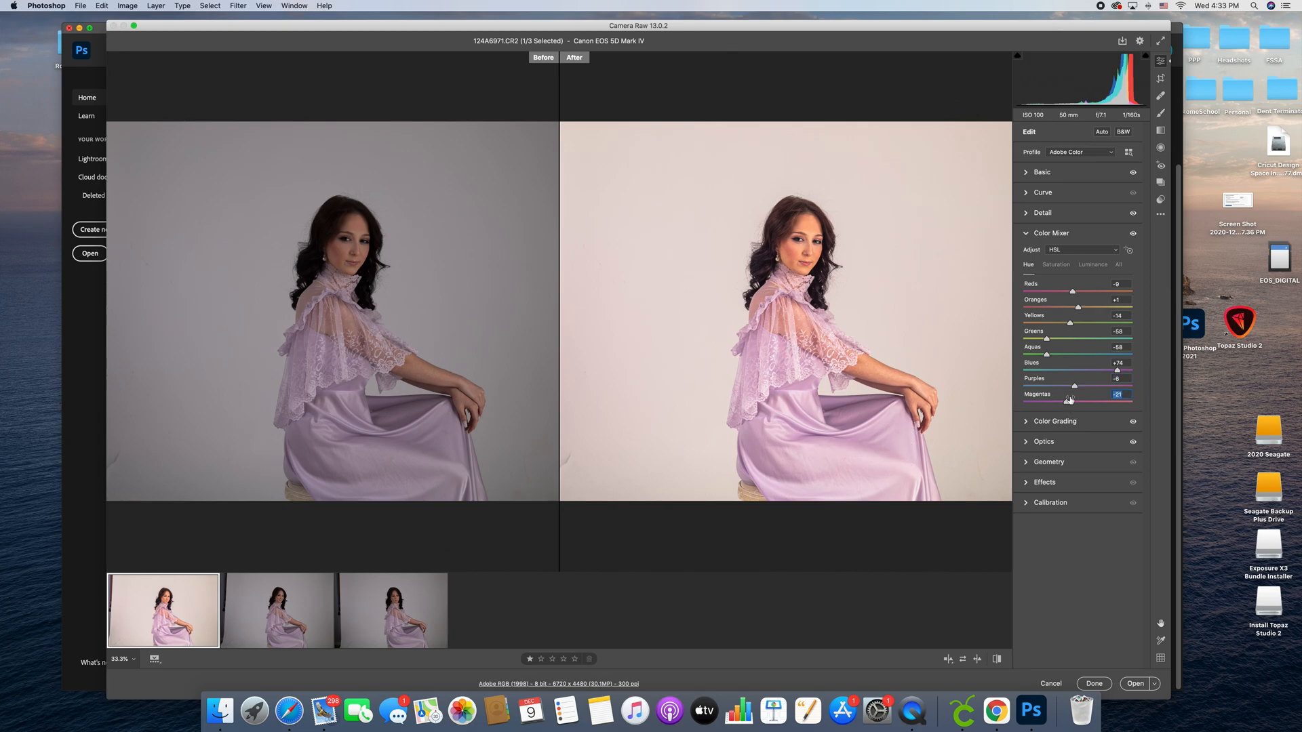
left_click_drag(1075, 386, 1132, 404)
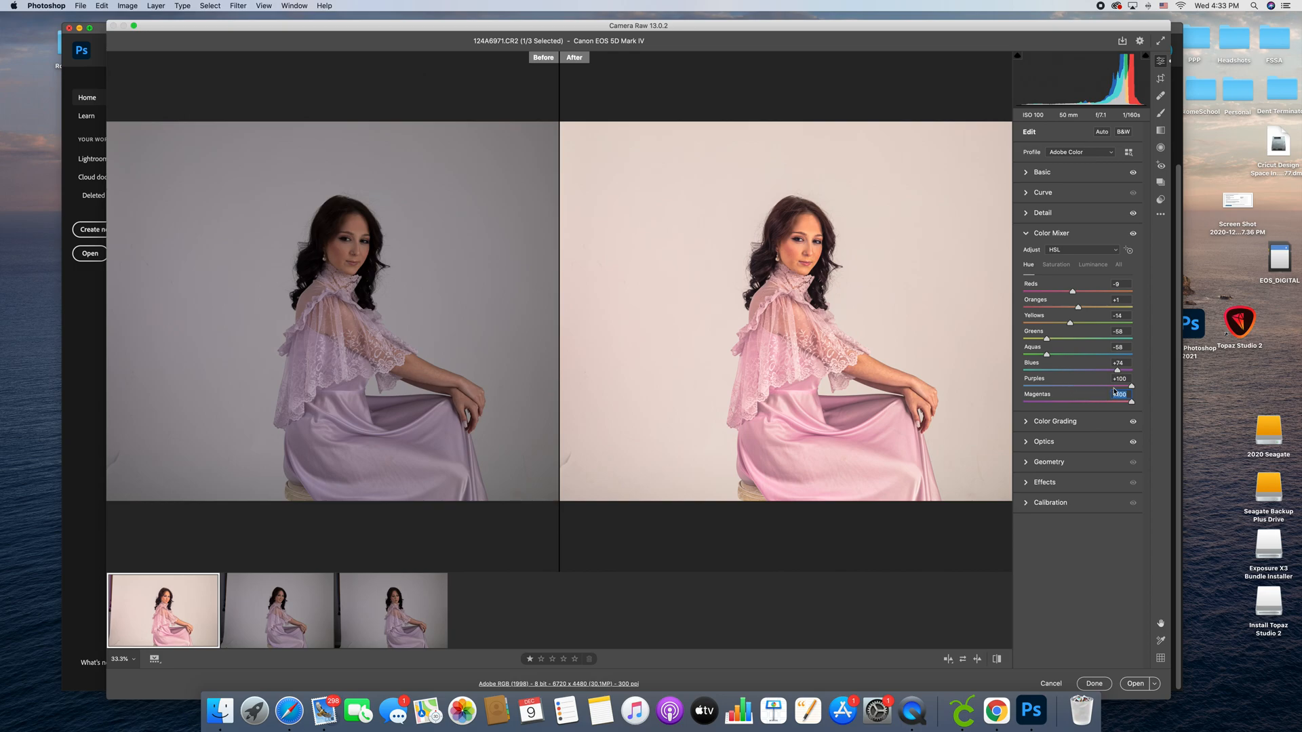
mouse_move(1130, 385)
left_mouse_down()
mouse_move(1027, 387)
mouse_move(1151, 394)
left_mouse_up()
Set the Color Mixer saturation to Reds -20, Oranges -7 and Yellows +7.
left_click(1056, 265)
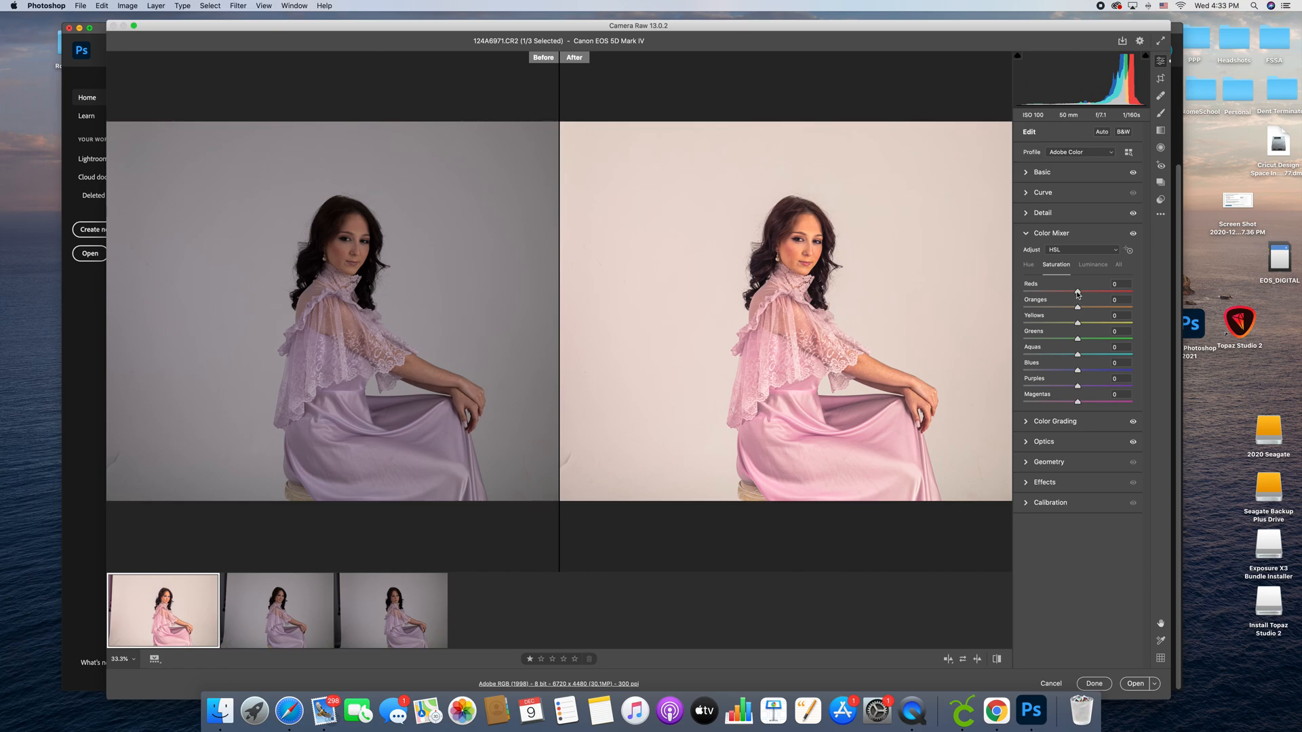
left_click_drag(1077, 294, 1032, 306)
left_click_drag(1112, 305, 1067, 298)
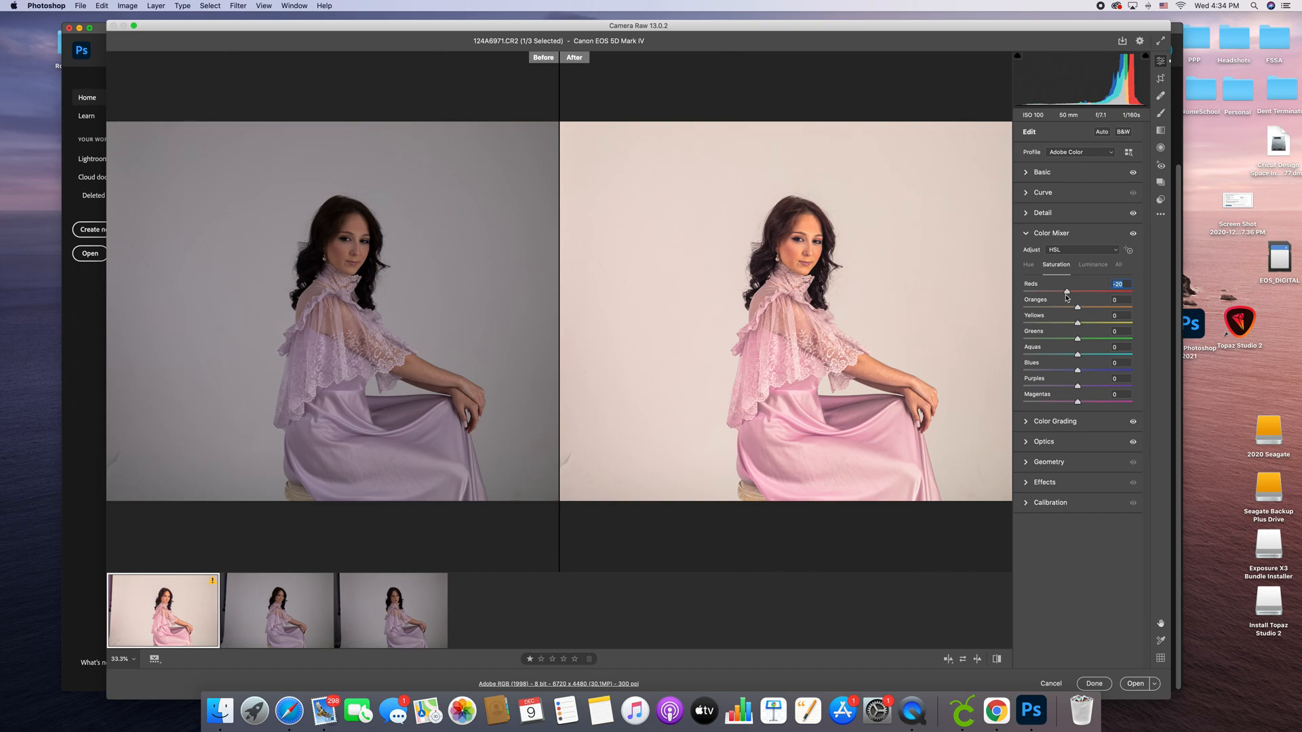
mouse_move(1077, 308)
left_mouse_down()
mouse_move(1058, 310)
mouse_move(1075, 312)
left_mouse_up()
mouse_move(1077, 323)
left_mouse_down()
mouse_move(1032, 331)
mouse_move(1081, 333)
mouse_move(1022, 316)
mouse_move(1074, 317)
left_mouse_up()
mouse_move(1082, 326)
left_mouse_down()
mouse_move(1098, 334)
mouse_move(1082, 335)
left_mouse_up()
Set the Blues saturation to +3 and fully desaturate Purples and Magentas to -100.
left_click_drag(1077, 371, 1021, 396)
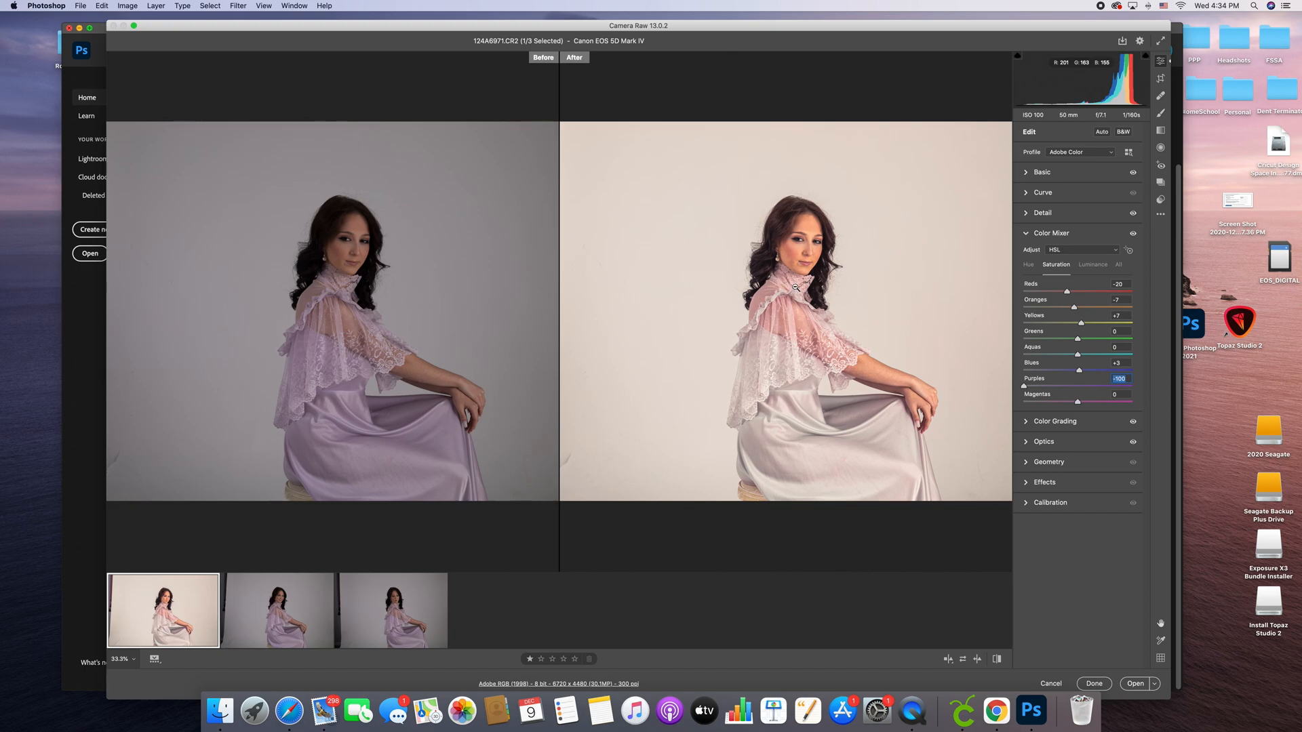
left_click_drag(1077, 401, 1012, 410)
key("Tab")
Set the luminance of Purples to -3 and Magentas to +9, and their saturation to -8 and +23.
left_click(1093, 264)
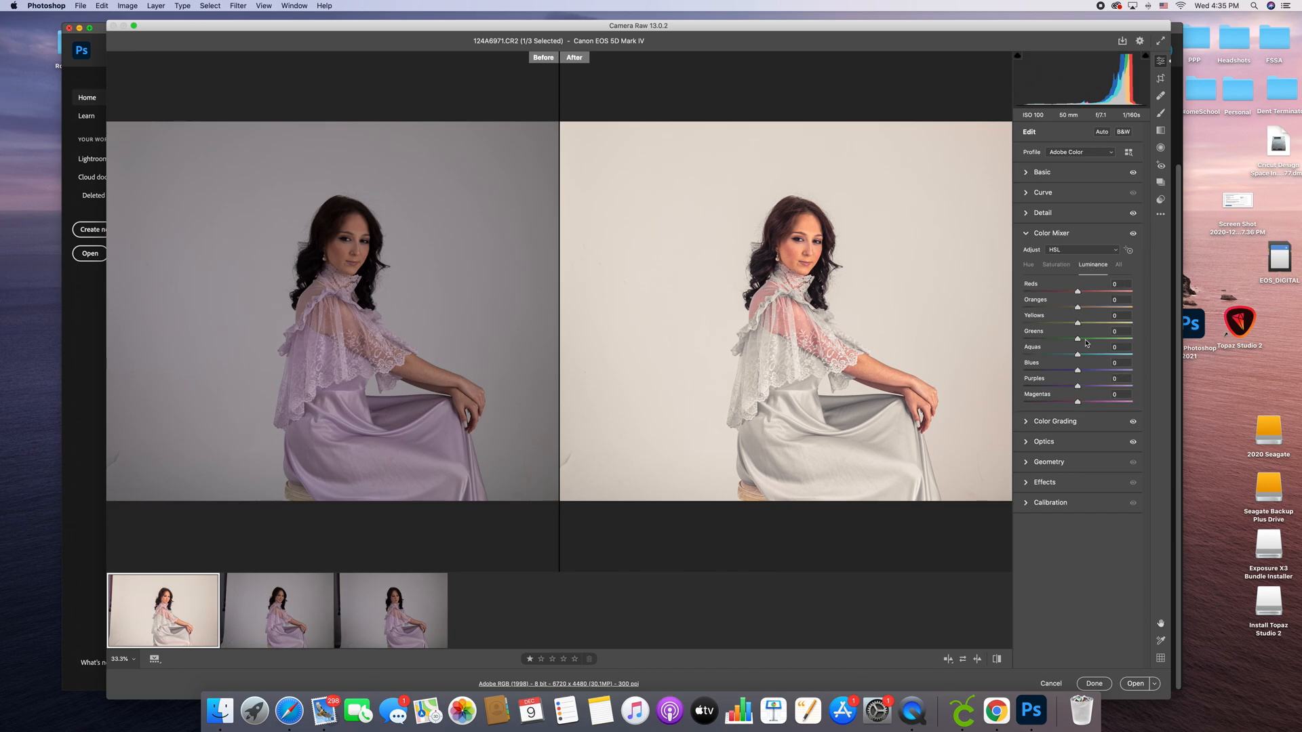
mouse_move(1078, 387)
left_mouse_down()
mouse_move(1143, 391)
mouse_move(1122, 405)
mouse_move(1138, 407)
mouse_move(1083, 404)
left_mouse_up()
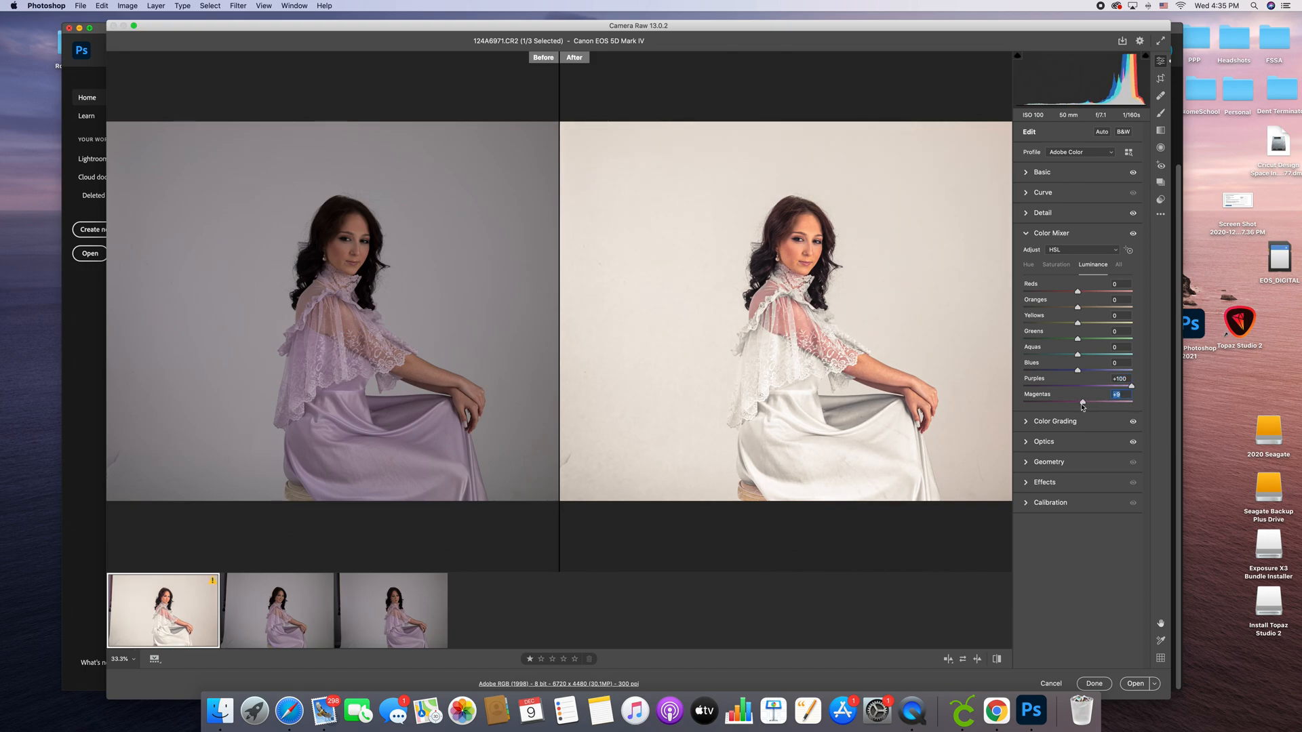
left_click(1076, 388)
left_click(1056, 264)
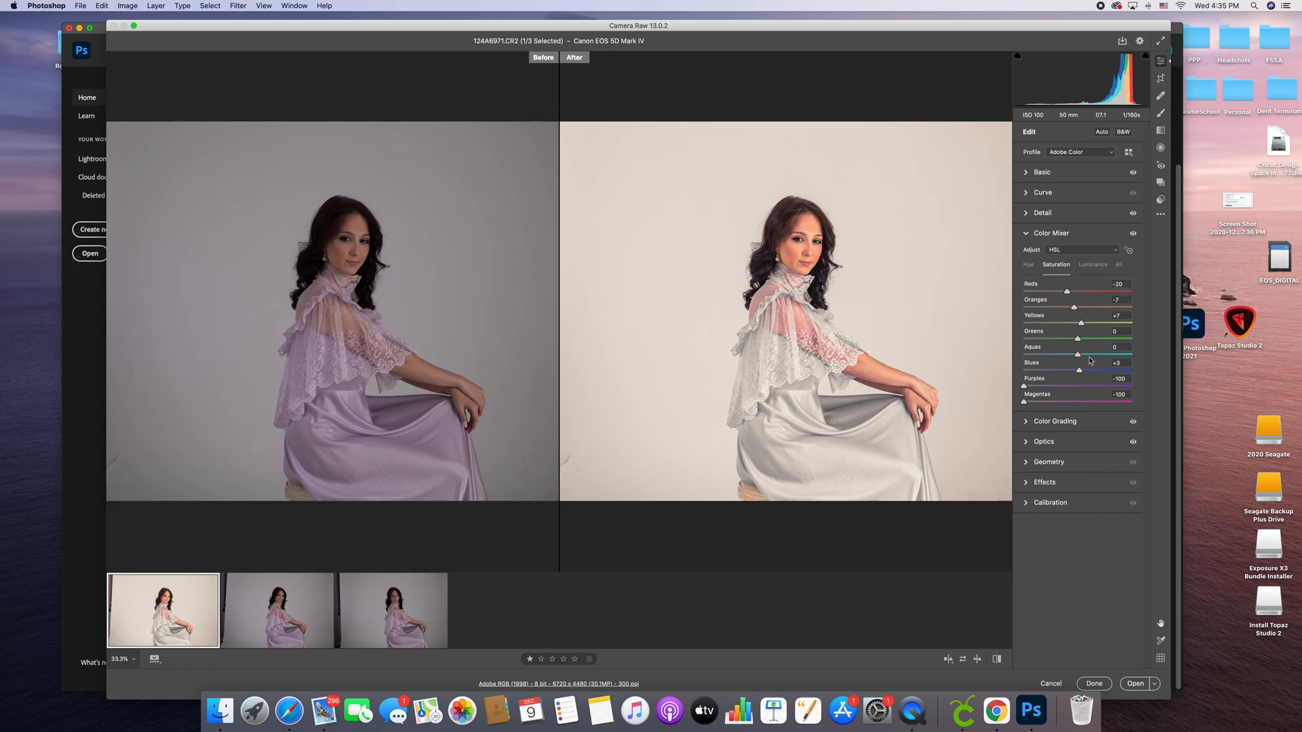
left_click_drag(1030, 388, 1091, 404)
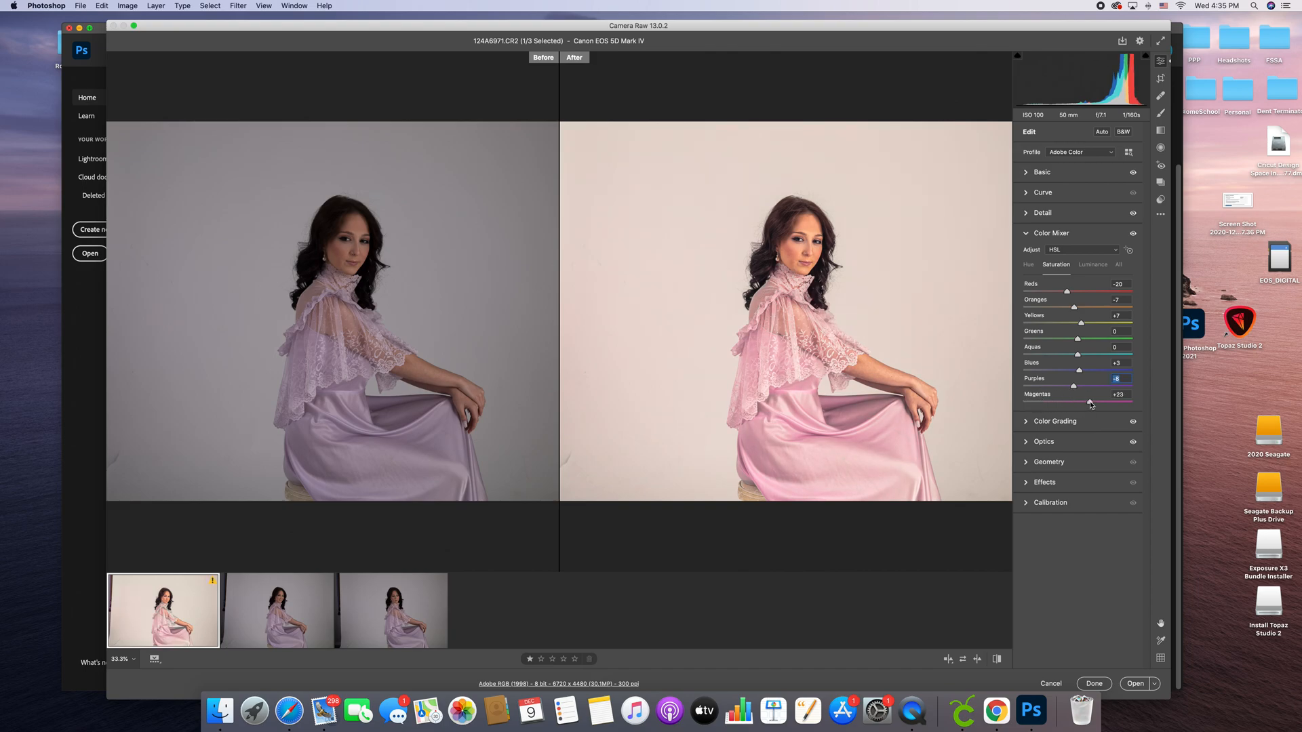
Set the Color Mixer luminance to Reds +18 and Oranges -2, checking the effect on the portrait.
left_click(1093, 265)
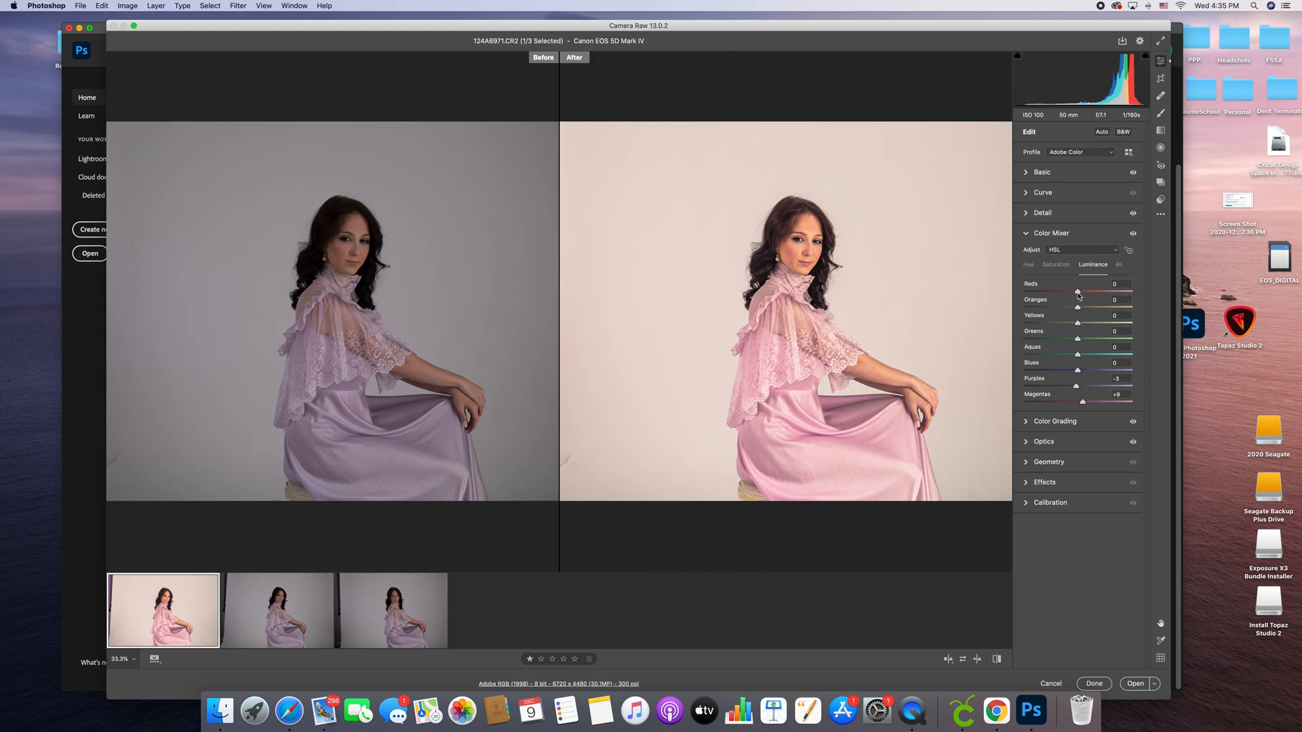
mouse_move(1078, 292)
left_mouse_down()
mouse_move(1028, 297)
mouse_move(1118, 301)
mouse_move(1092, 305)
left_mouse_up()
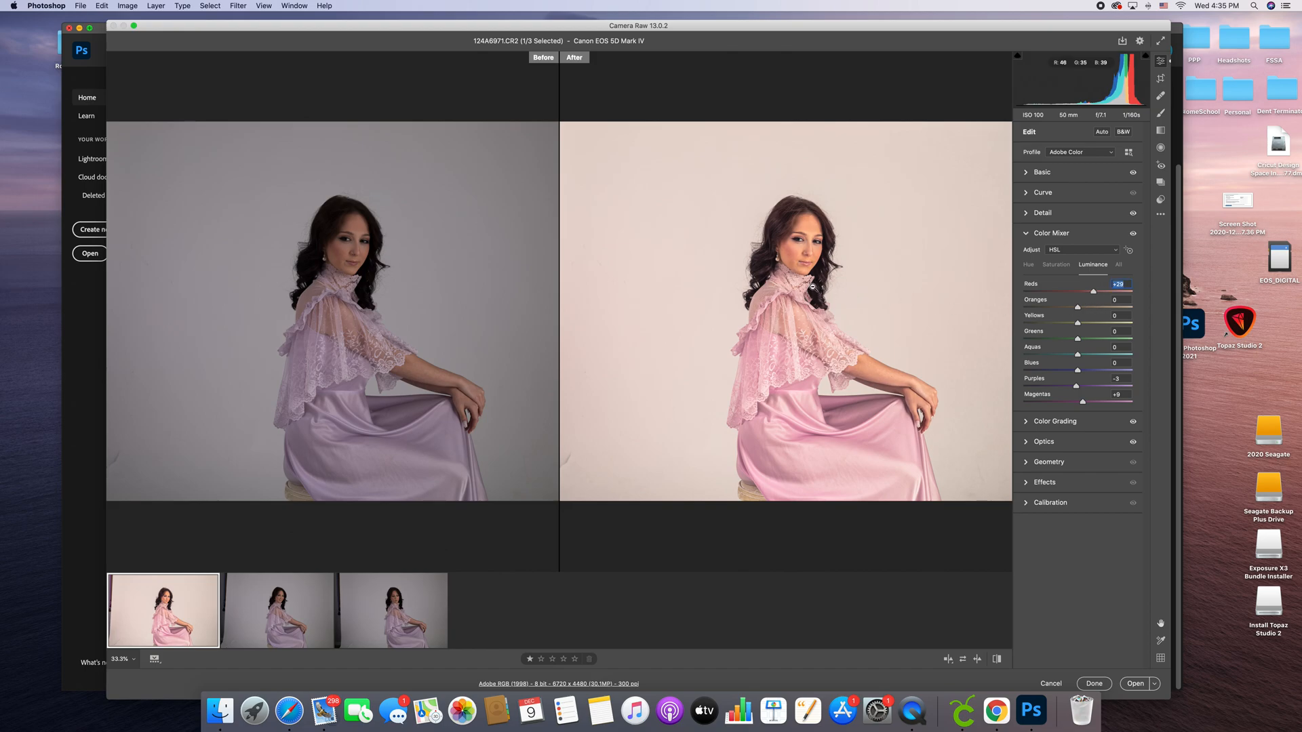
left_click(863, 297)
left_click(864, 297)
mouse_move(1093, 291)
left_mouse_down()
mouse_move(1075, 298)
mouse_move(1089, 303)
left_mouse_up()
left_click(889, 308)
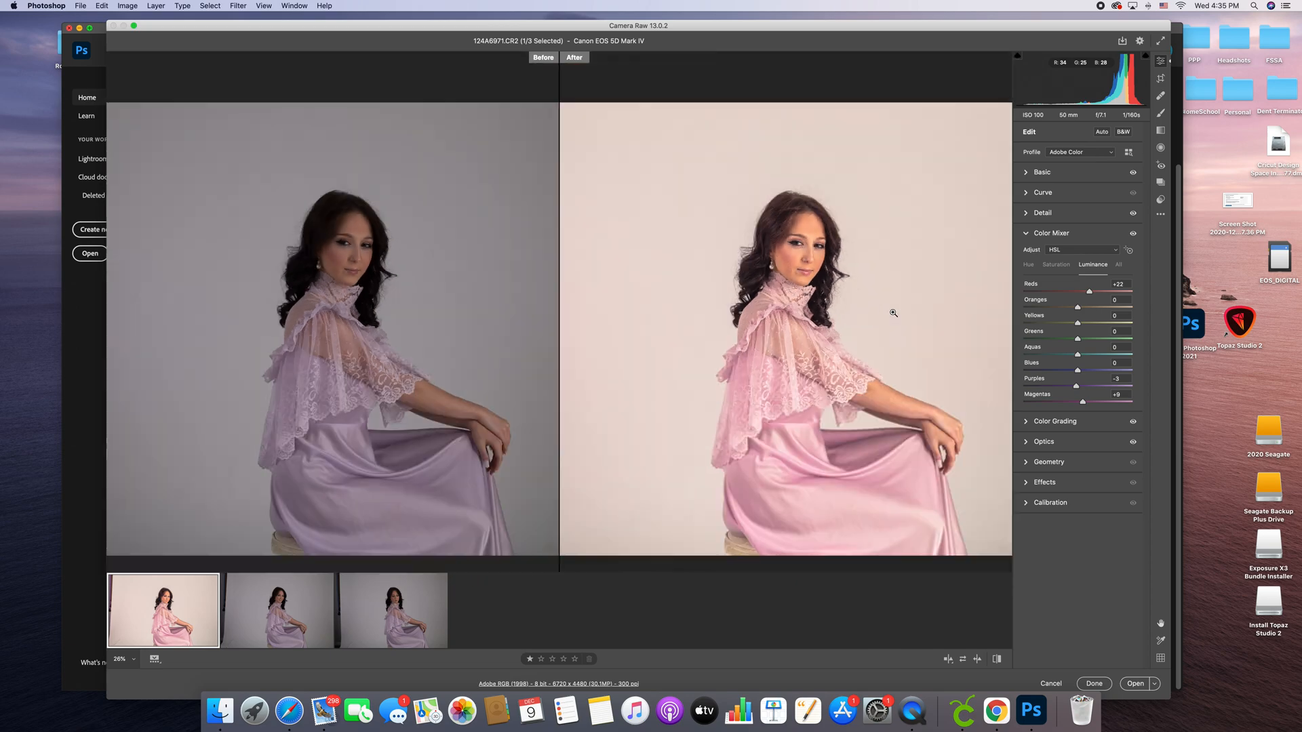
left_click_drag(1089, 292, 1074, 331)
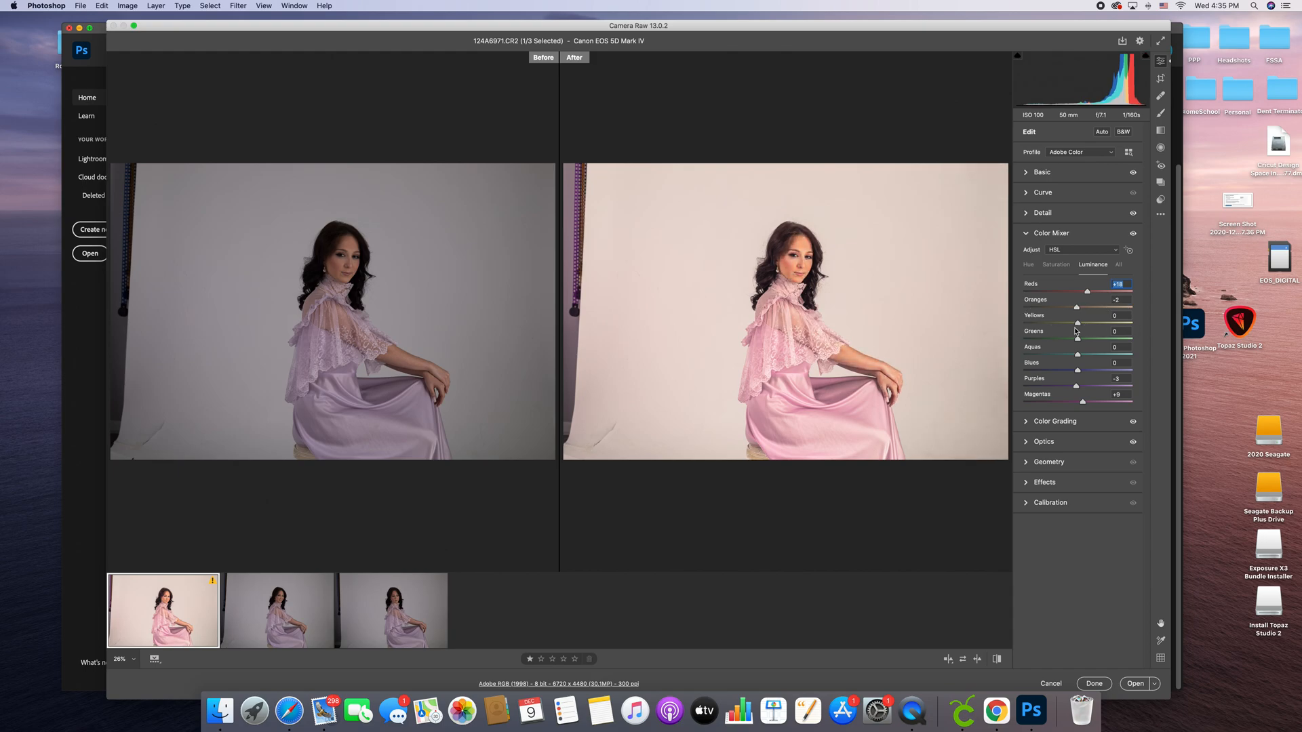
Set the Color Mixer luminance to Yellows +13, Purples +4 and Magentas +34.
mouse_move(1077, 323)
left_mouse_down()
mouse_move(997, 330)
mouse_move(1084, 327)
left_mouse_up()
left_click_drag(1075, 387, 1096, 407)
left_click(1097, 404)
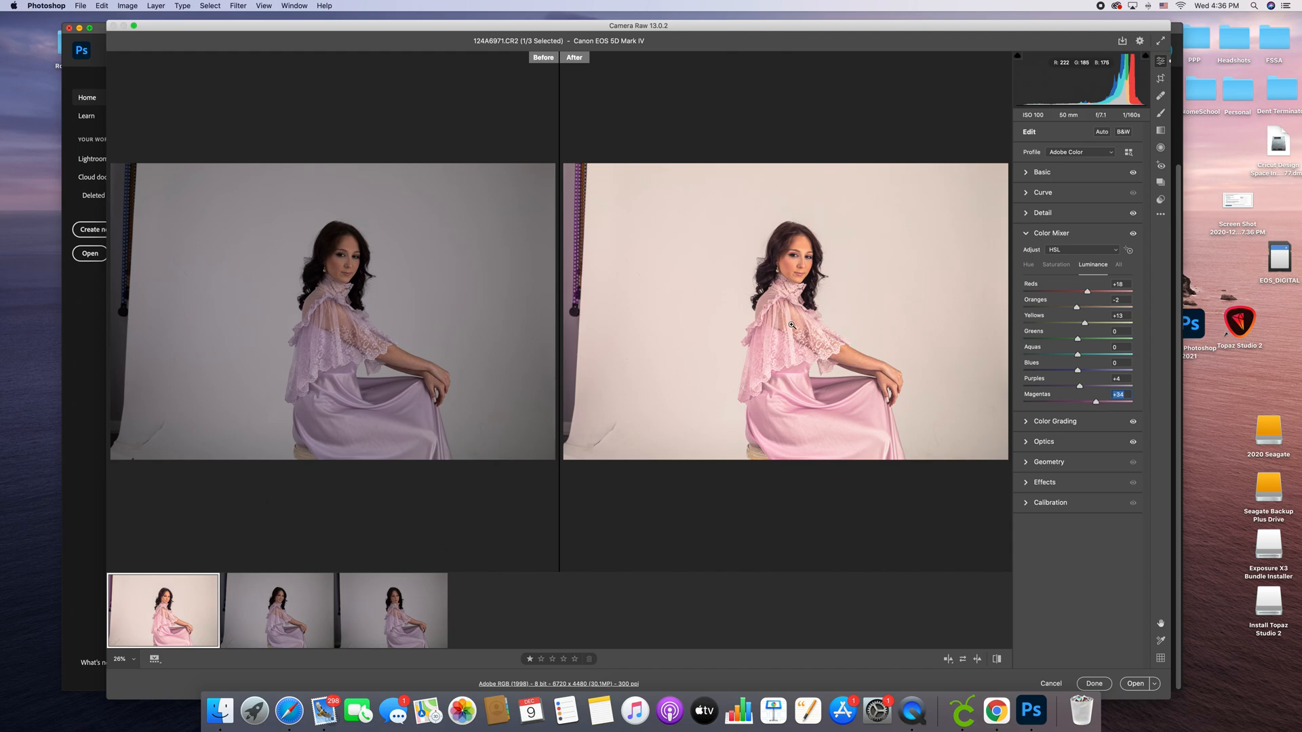
Set the white balance to Temperature 5650 and Tint 0, and compare the whole photo before and after.
left_click(1042, 172)
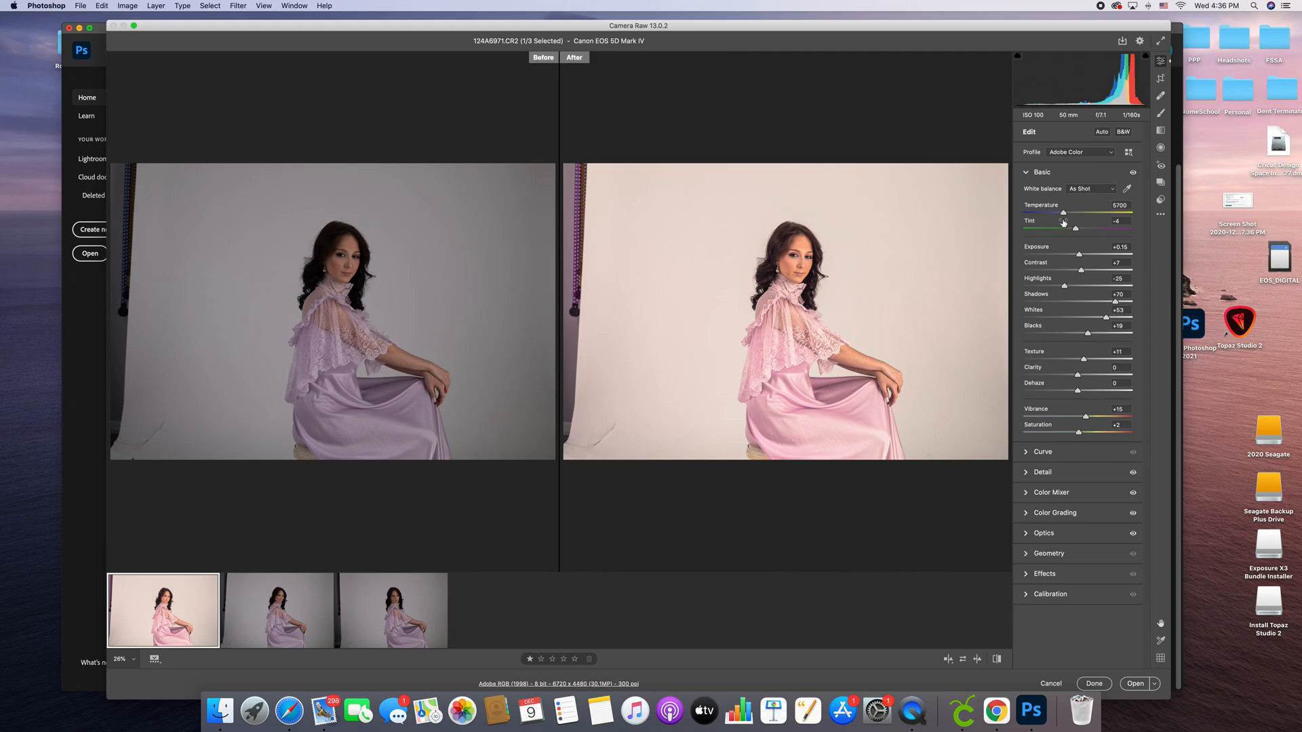
mouse_move(1066, 218)
left_mouse_down()
mouse_move(1049, 220)
mouse_move(1108, 221)
mouse_move(1048, 228)
mouse_move(1091, 227)
mouse_move(1068, 231)
left_mouse_up()
mouse_move(1074, 229)
left_mouse_down()
mouse_move(1056, 235)
mouse_move(1123, 235)
mouse_move(1035, 241)
mouse_move(1081, 243)
left_mouse_up()
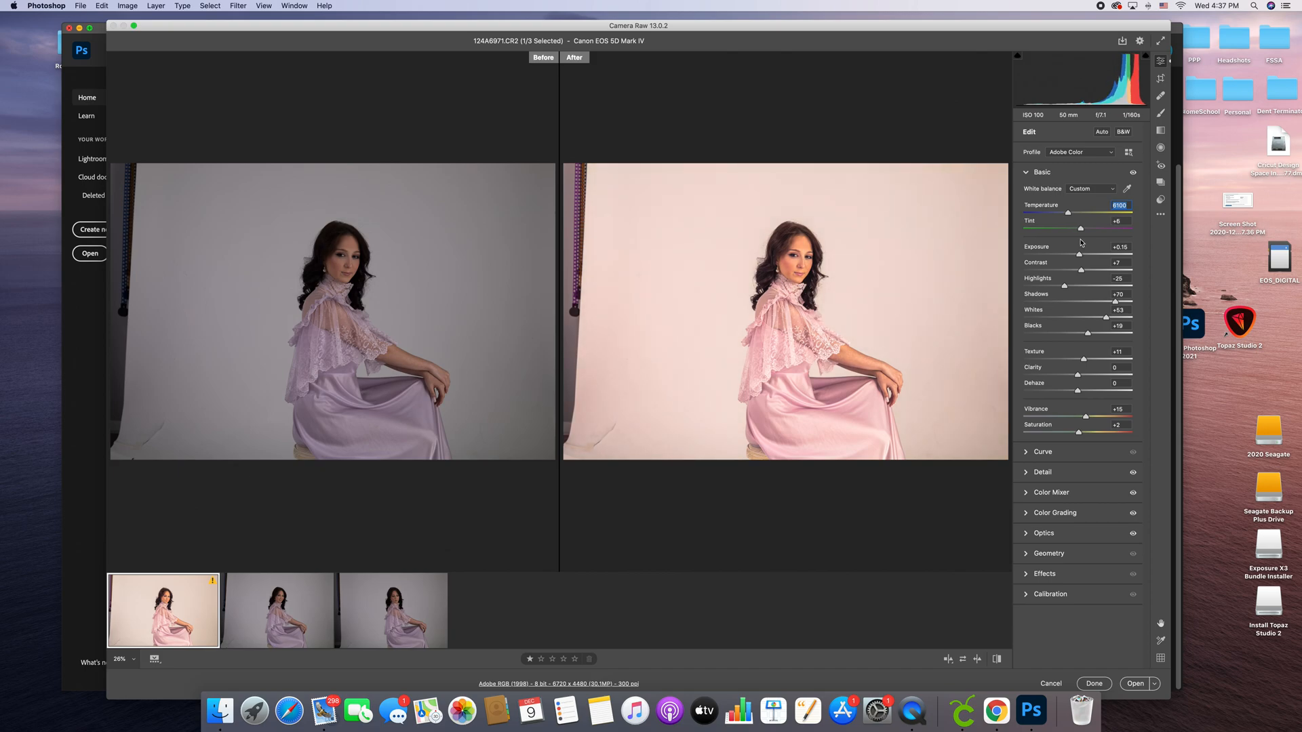
key("Tab")
type("0")
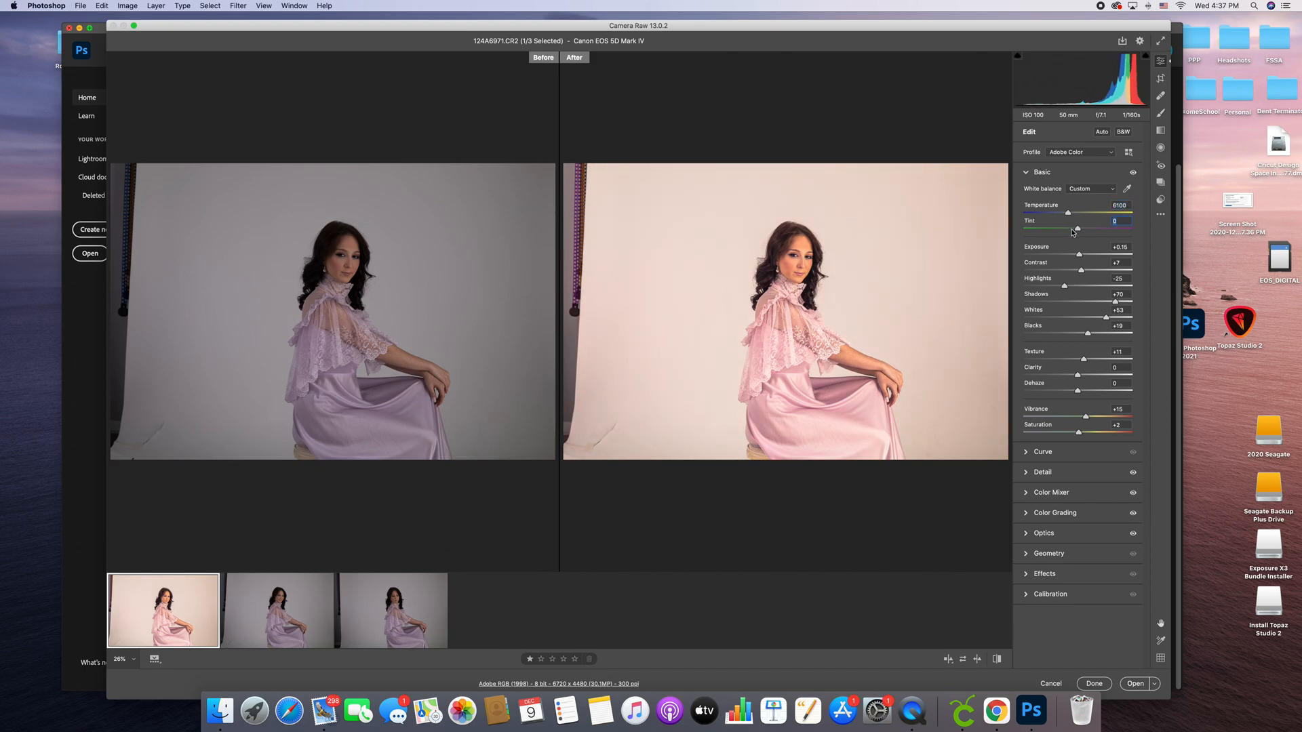
left_click_drag(1069, 216, 1065, 219)
left_click(866, 296)
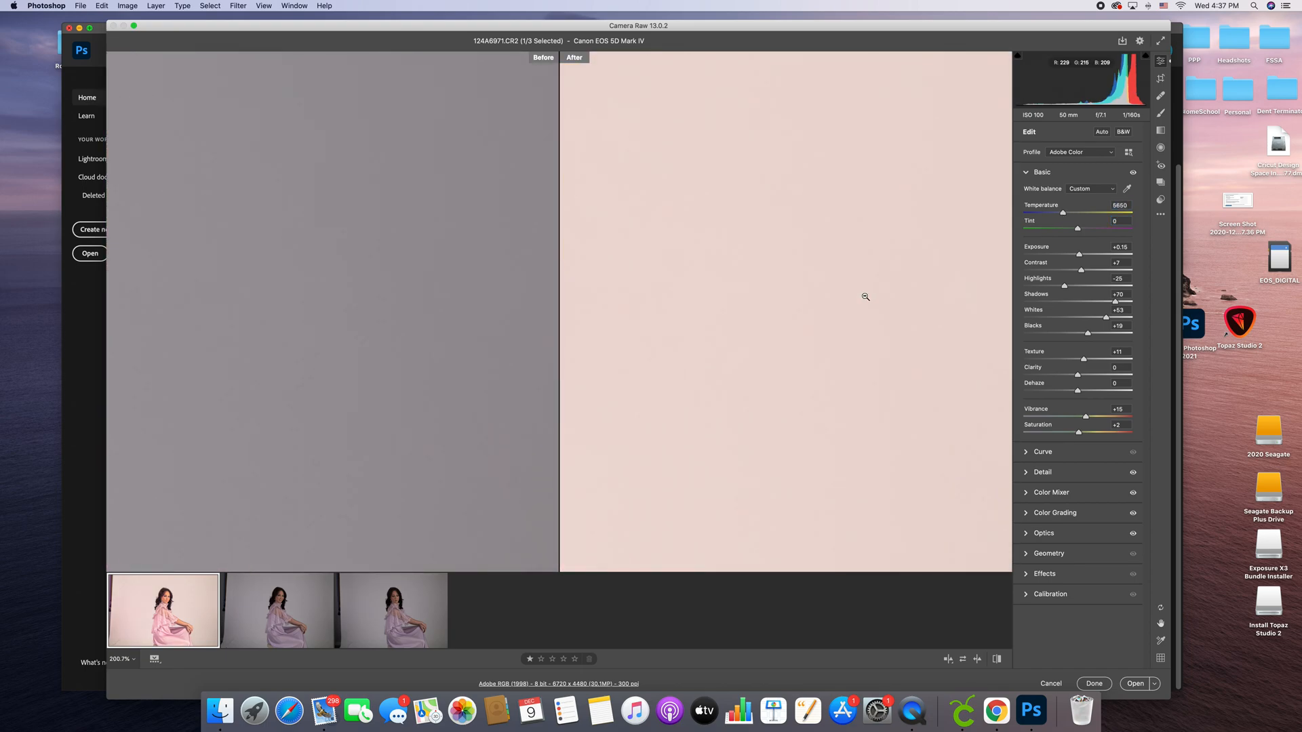
left_click(865, 297)
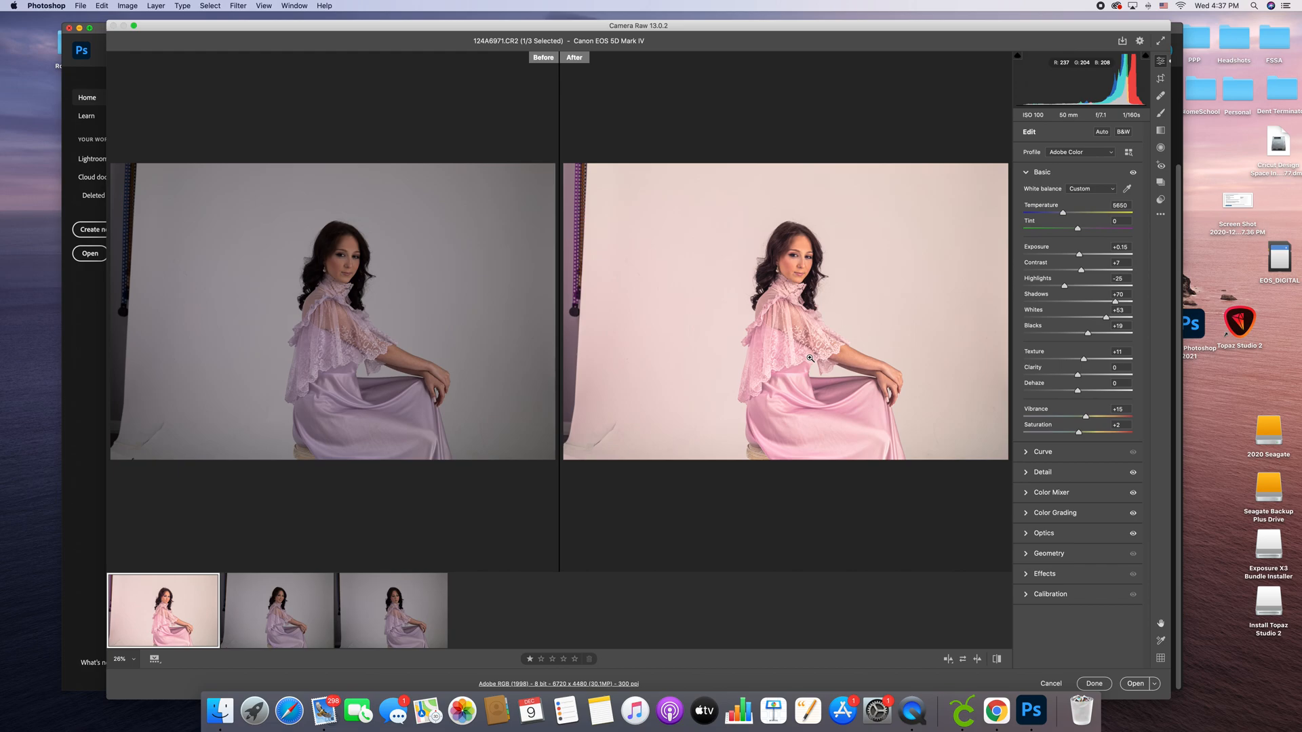
scroll(811, 358, "up", 5)
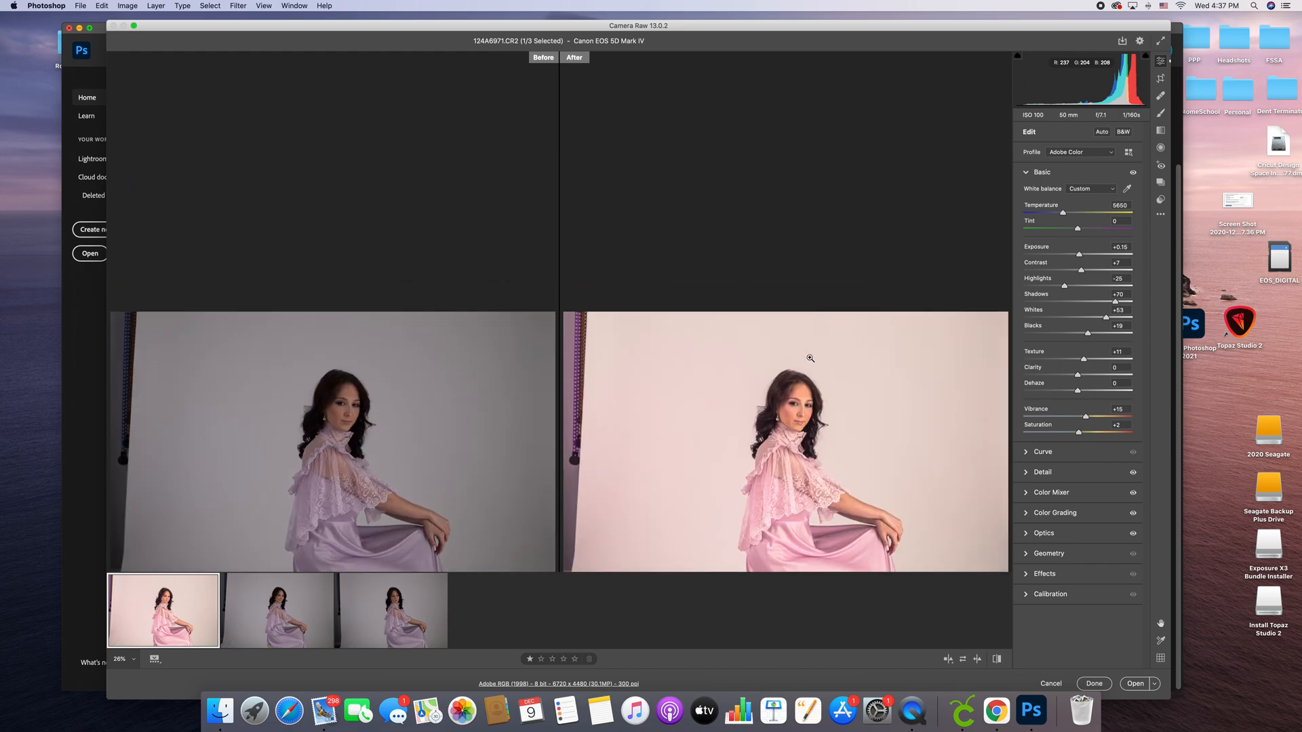
scroll(810, 358, "down", 4)
scroll(810, 358, "down", 1)
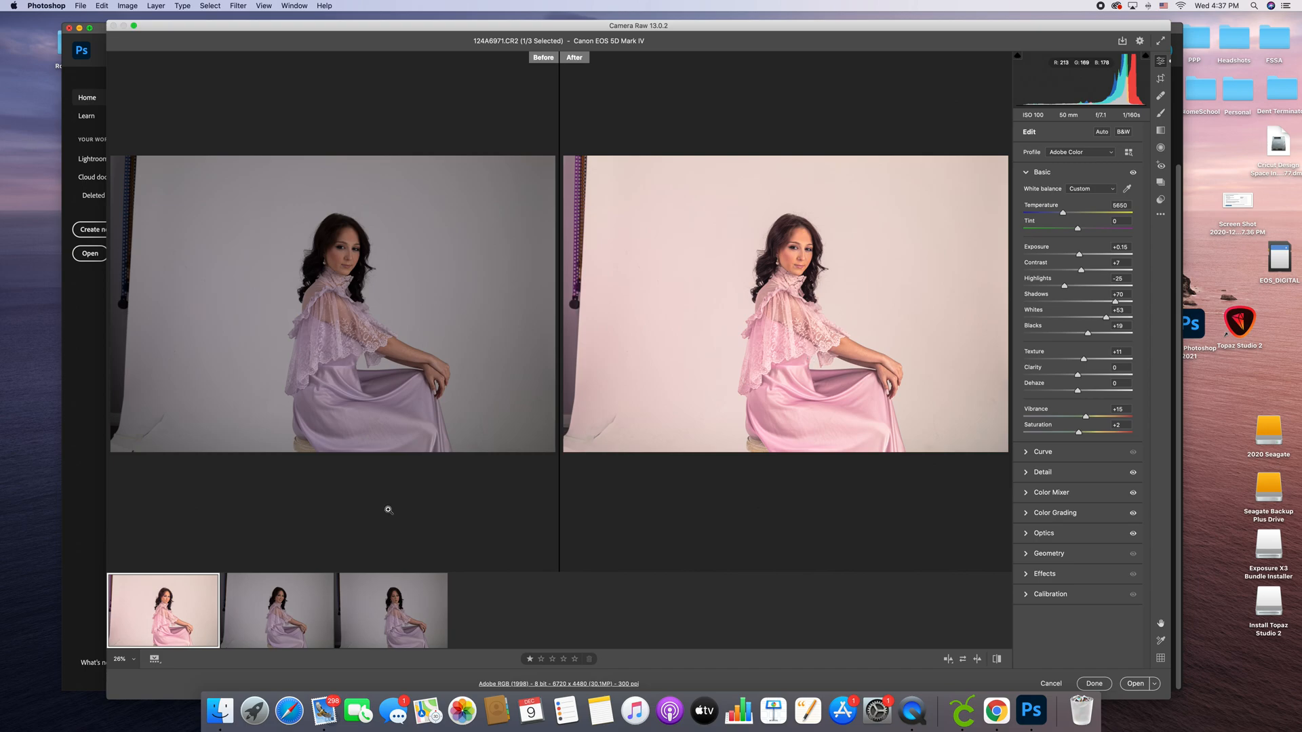
Select all three portraits, synchronize the edit settings of 124A6971.CR2 across them, and check the other photos before returning to the first.
mouse_move(199, 566)
right_click(198, 624)
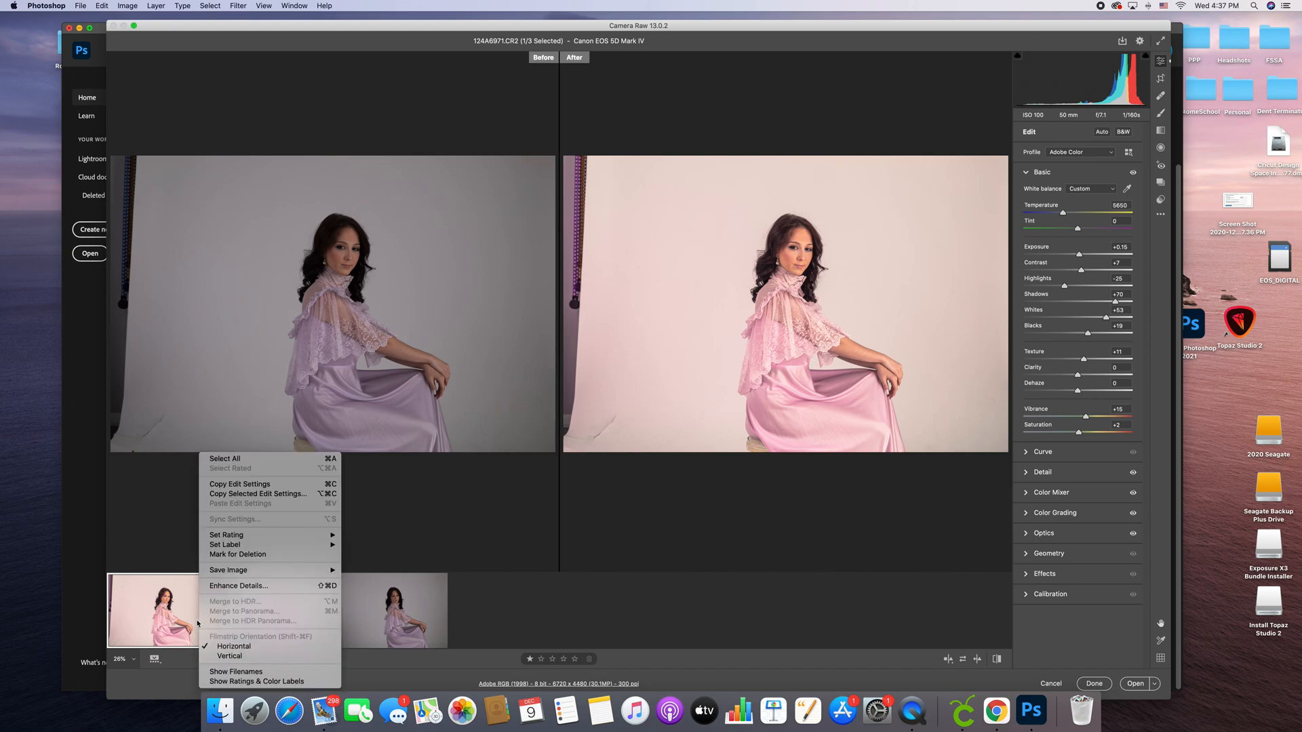
left_click(235, 459)
right_click(206, 628)
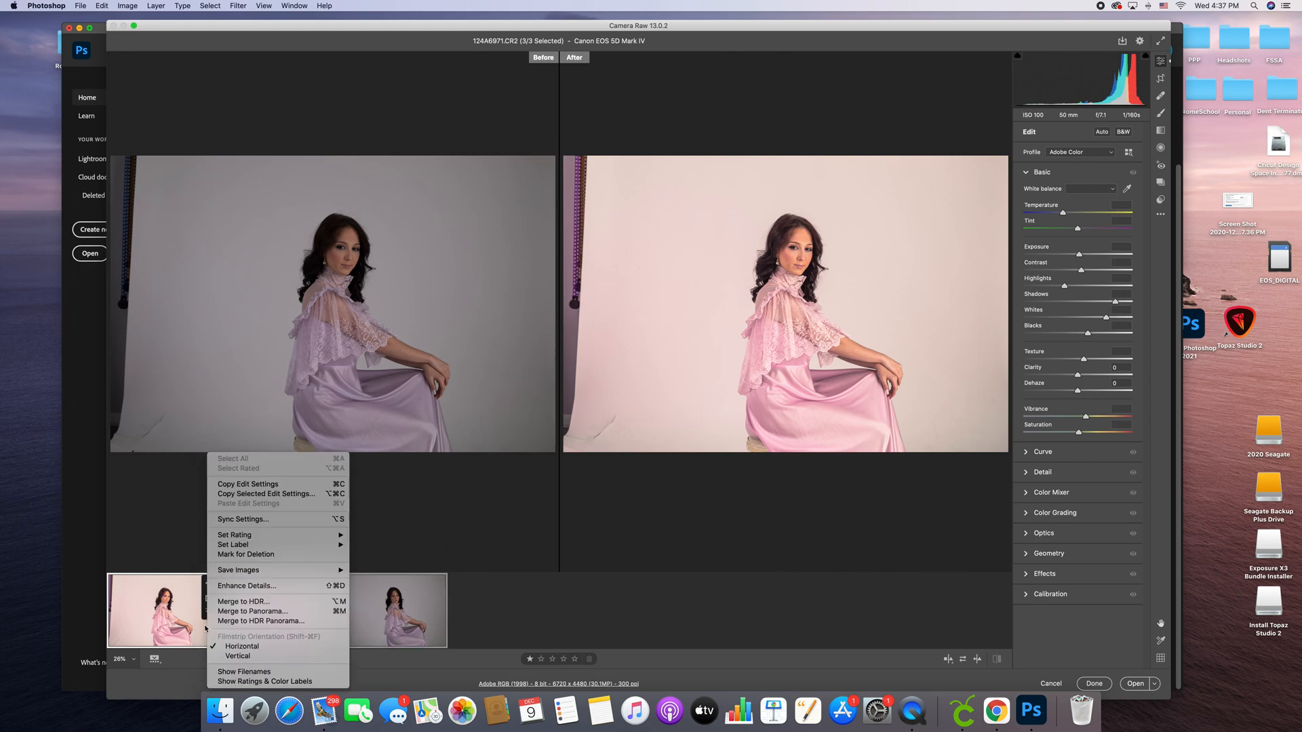
left_click(240, 520)
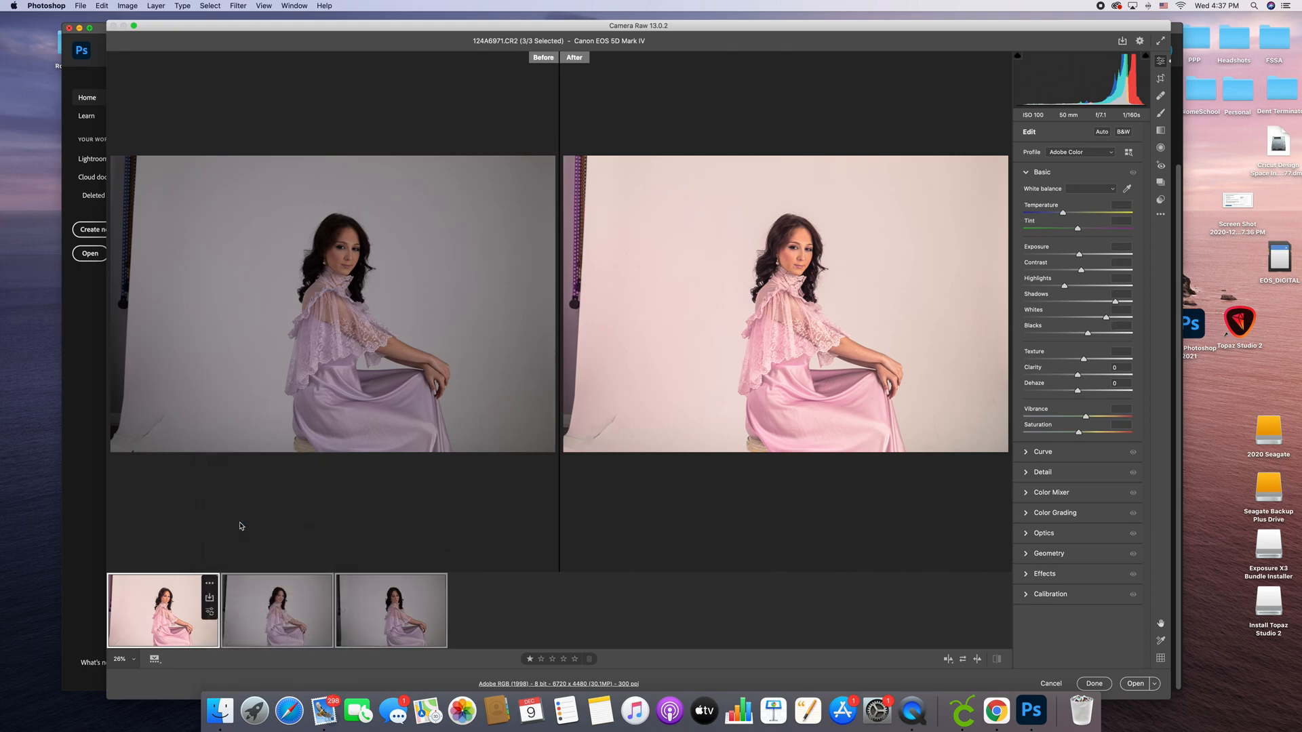
left_click(780, 165)
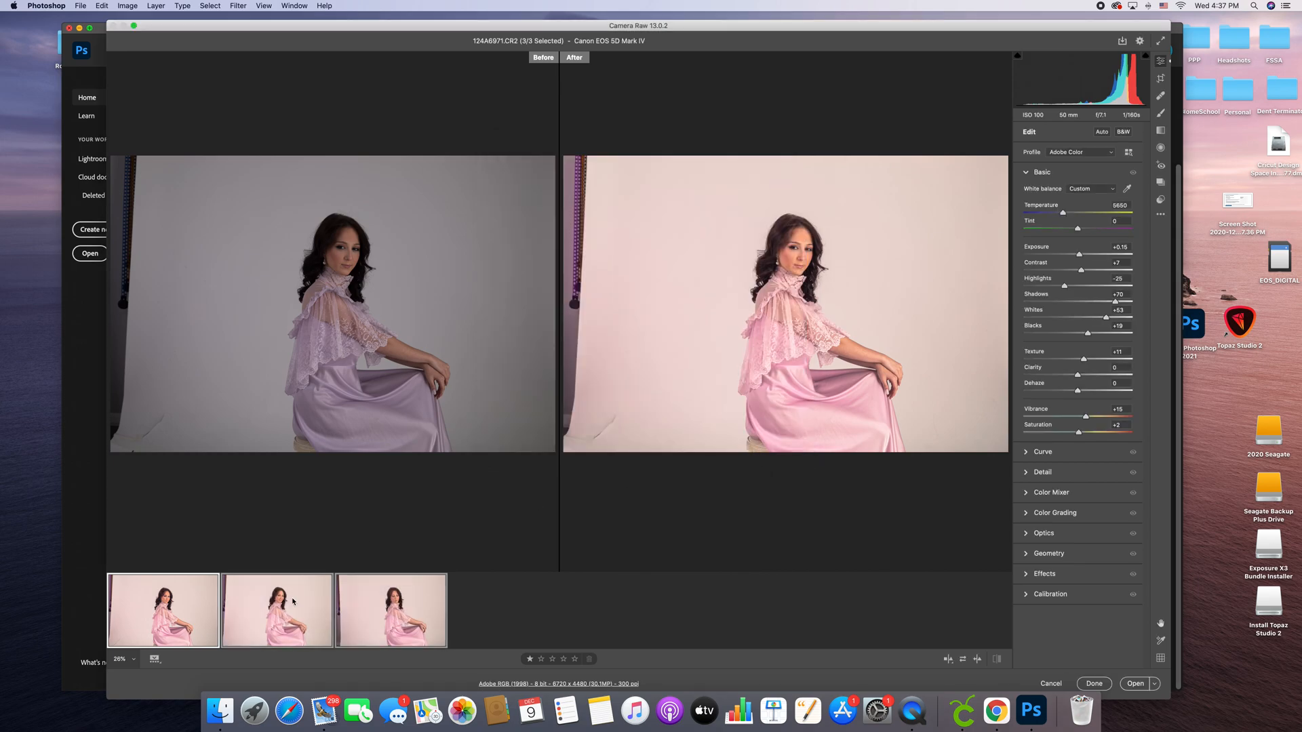
left_click(312, 620)
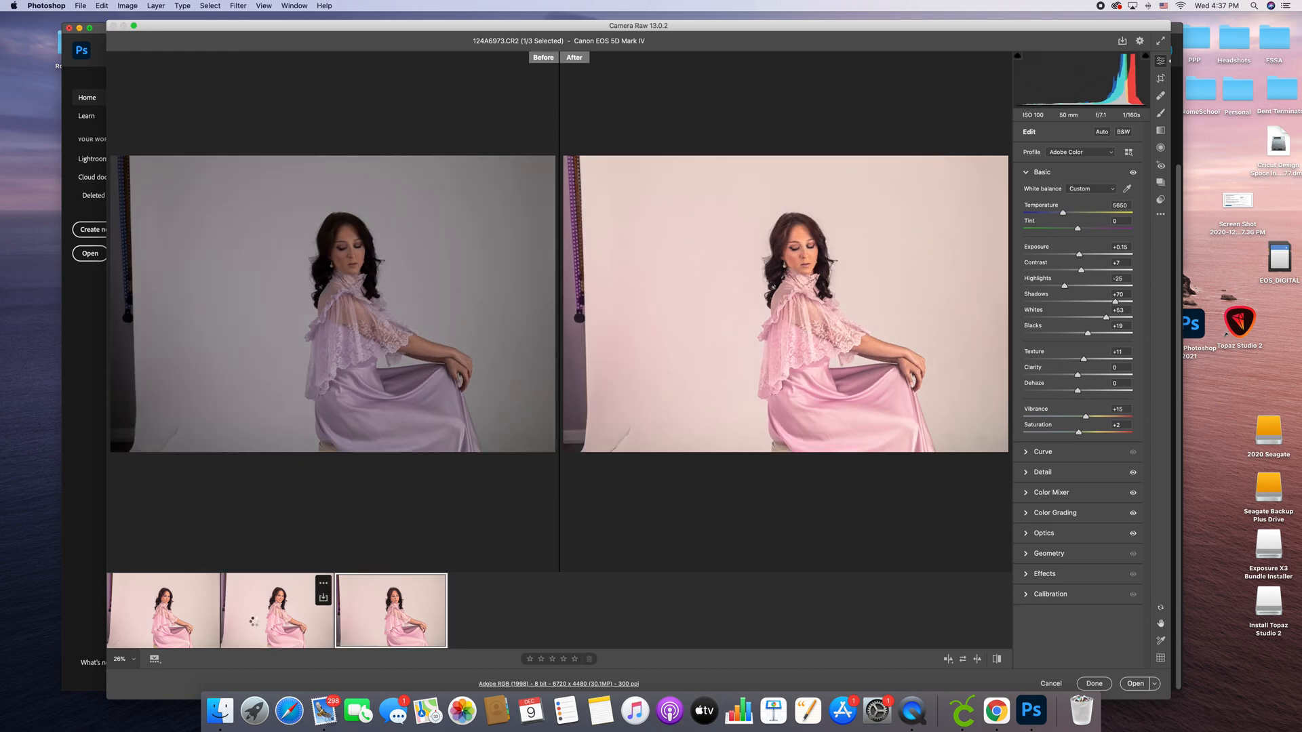
left_click(179, 619)
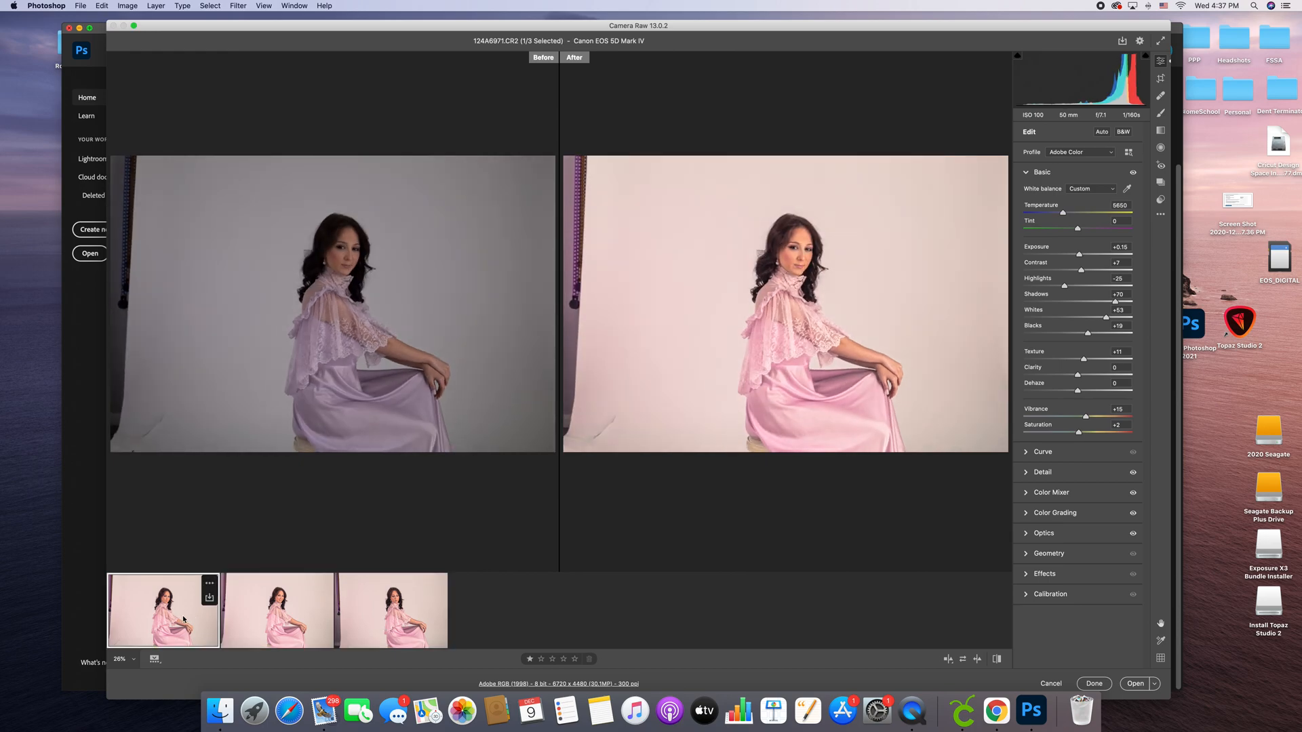